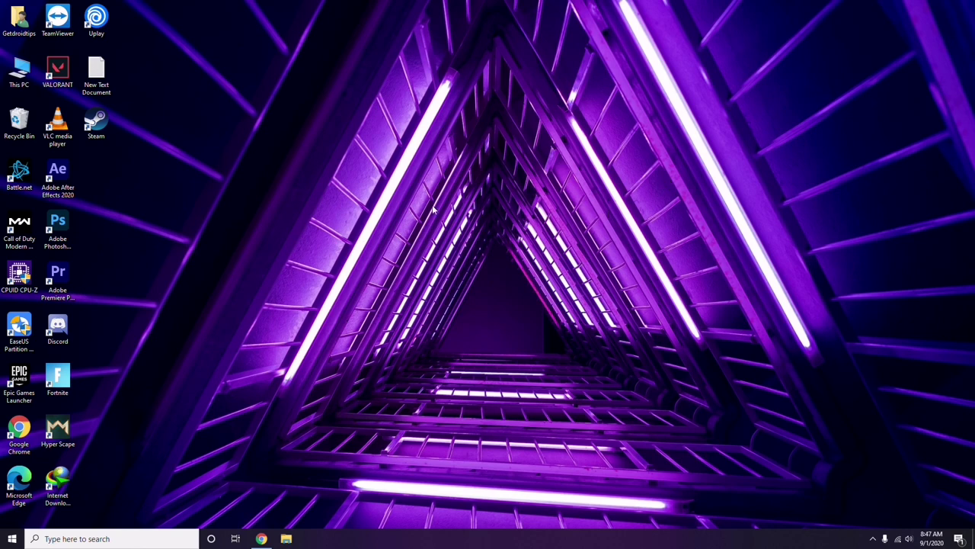
{"action": "right_click", "coordinate": [425, 182]}
{"action": "left_click", "coordinate": [450, 229]}
{"action": "right_click", "coordinate": [370, 143]}
{"action": "left_click", "coordinate": [381, 188]}
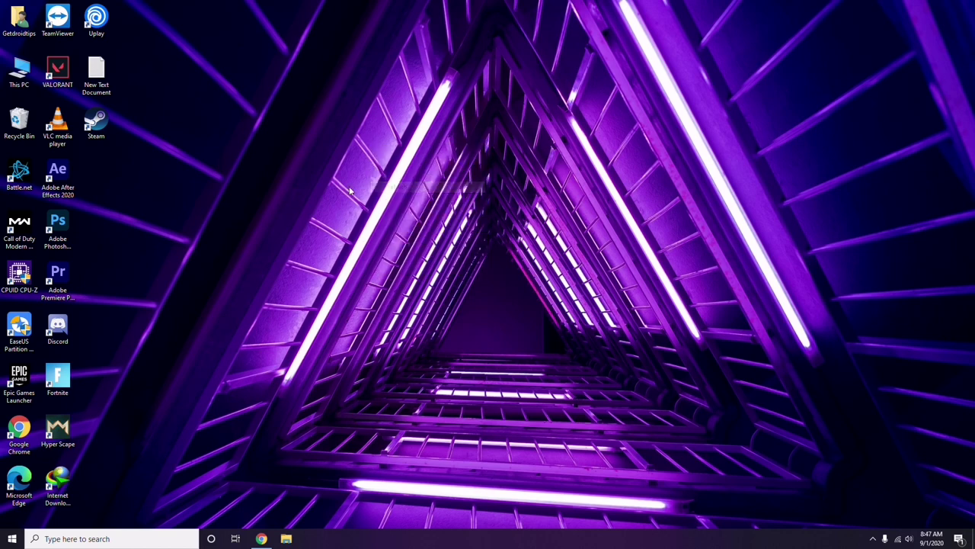
Open Computer Management for This PC, examine the device categories in Device Manager, and close the window.
{"action": "right_click", "coordinate": [21, 85]}
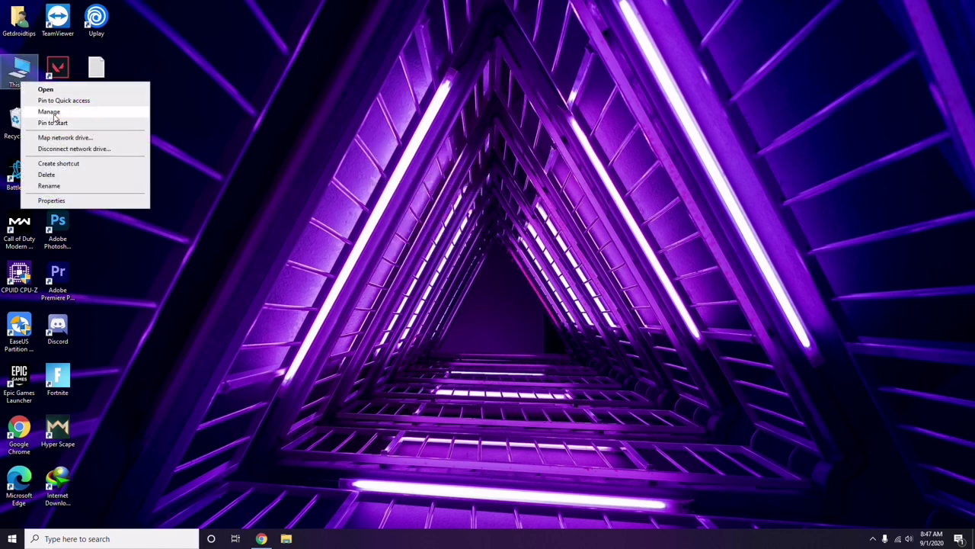
{"action": "left_click", "coordinate": [53, 112]}
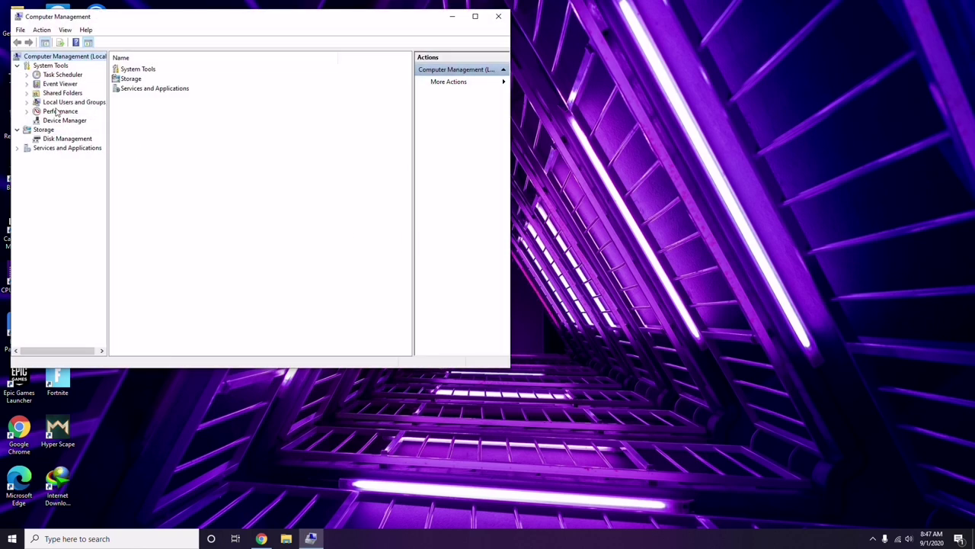
{"action": "left_click", "coordinate": [61, 120]}
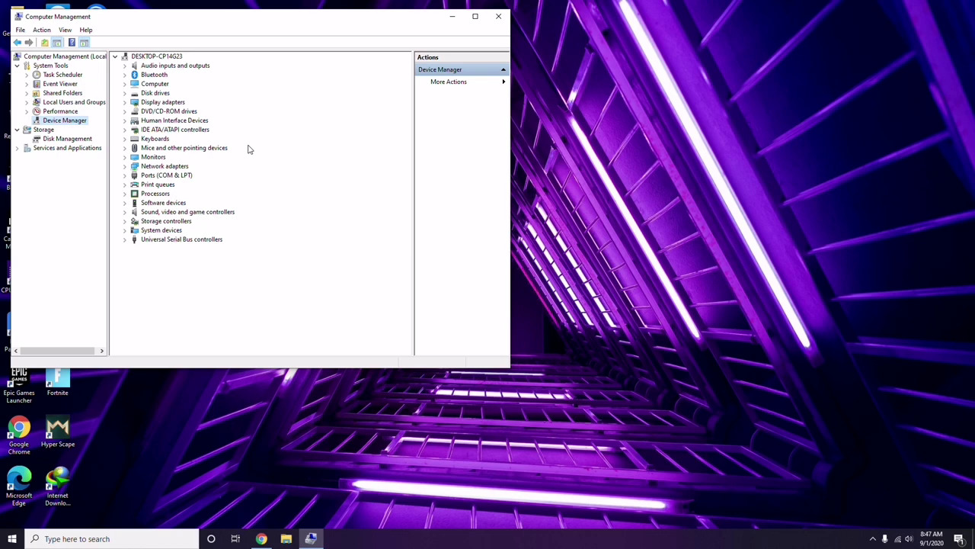
{"action": "left_click", "coordinate": [499, 17]}
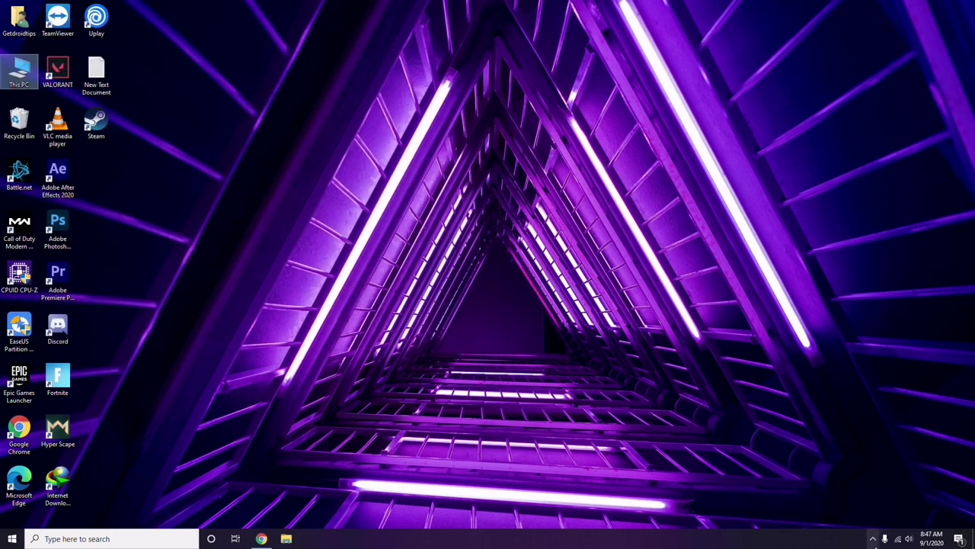
Open AMD Radeon Software, check the current driver version and available update, and close it.
{"action": "left_click", "coordinate": [873, 539]}
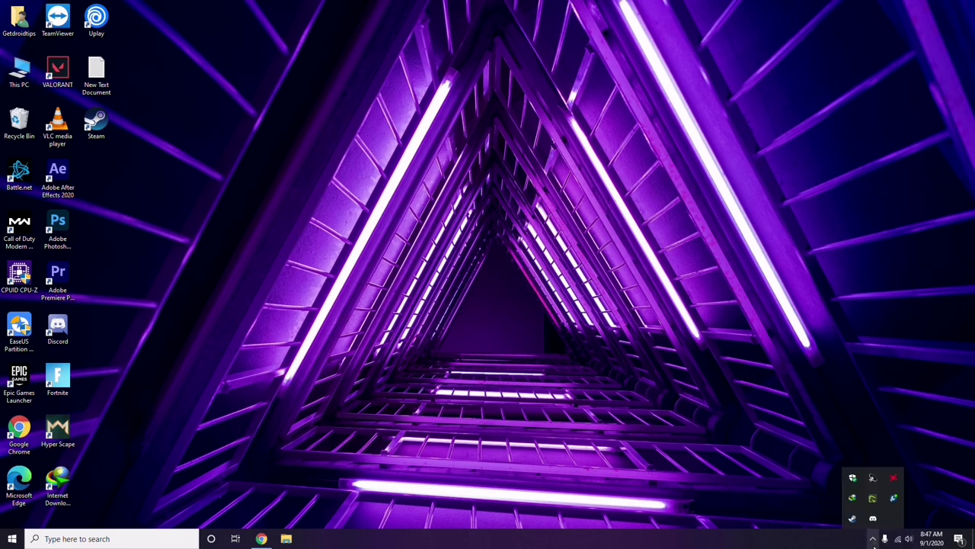
{"action": "left_click", "coordinate": [894, 480]}
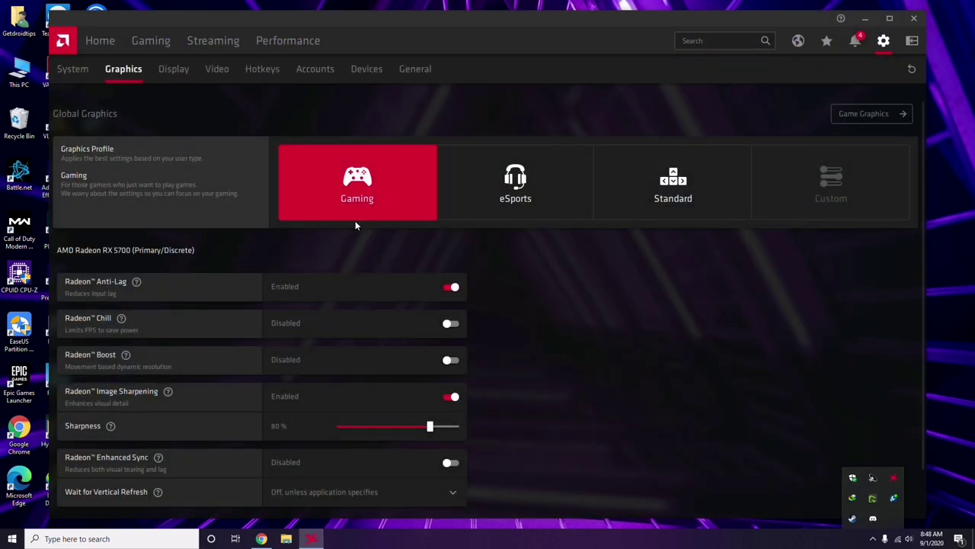
{"action": "left_click", "coordinate": [77, 70]}
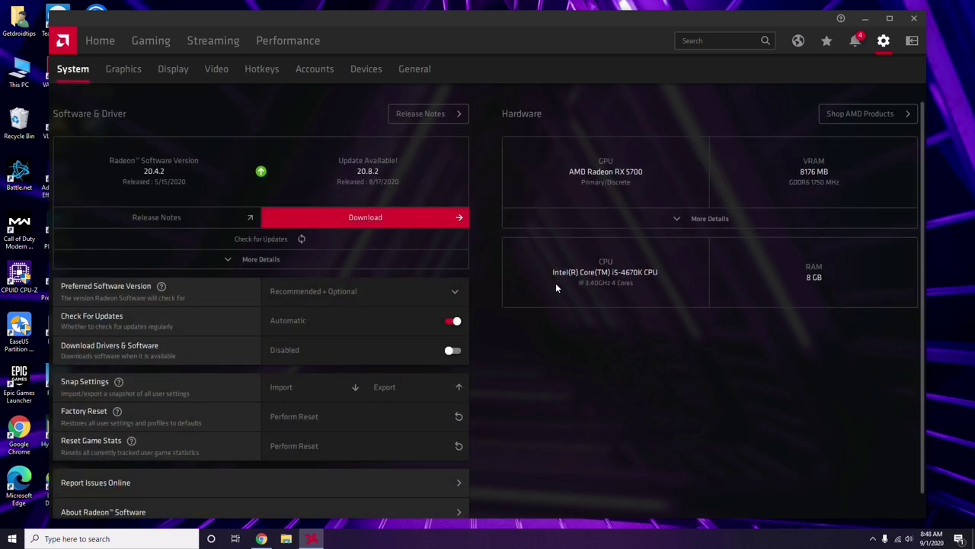
{"action": "left_click", "coordinate": [119, 70]}
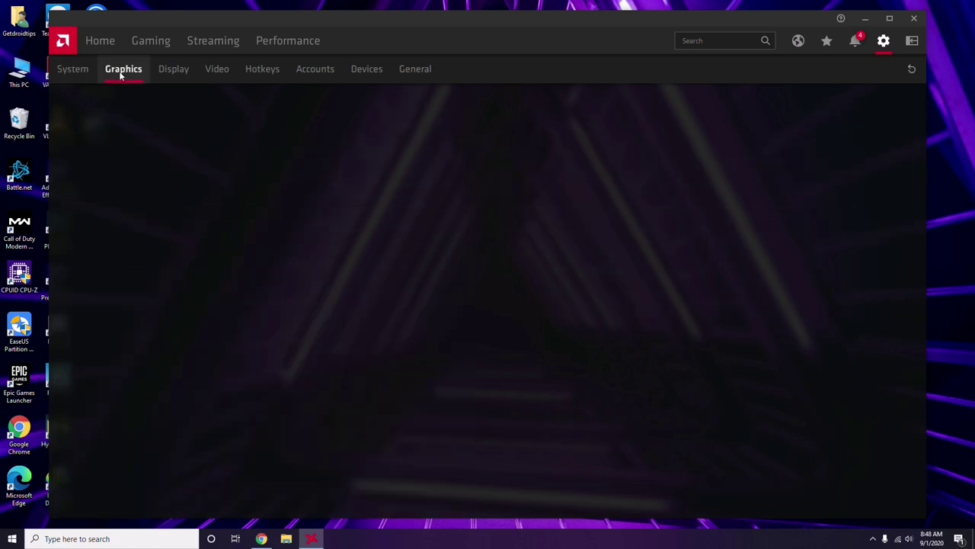
{"action": "left_click", "coordinate": [185, 76]}
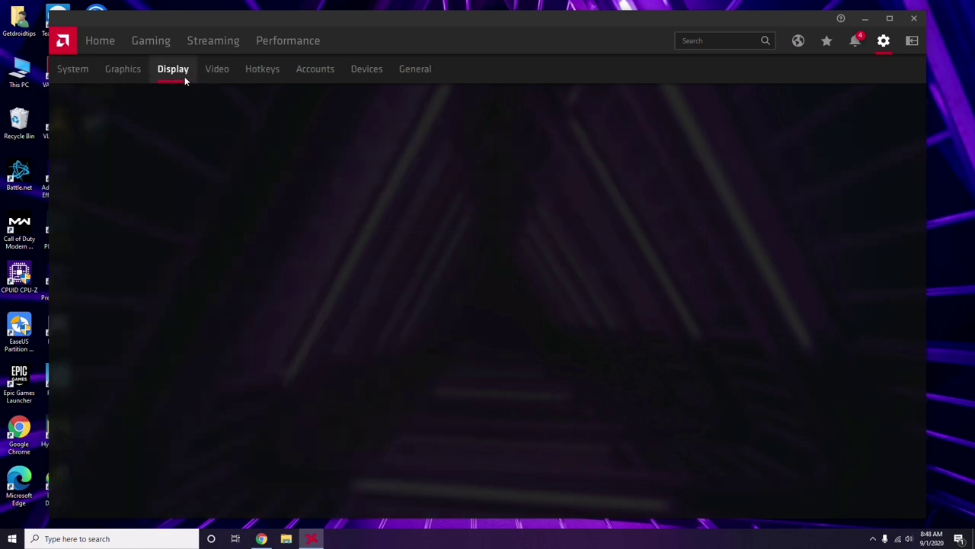
{"action": "left_click", "coordinate": [105, 43]}
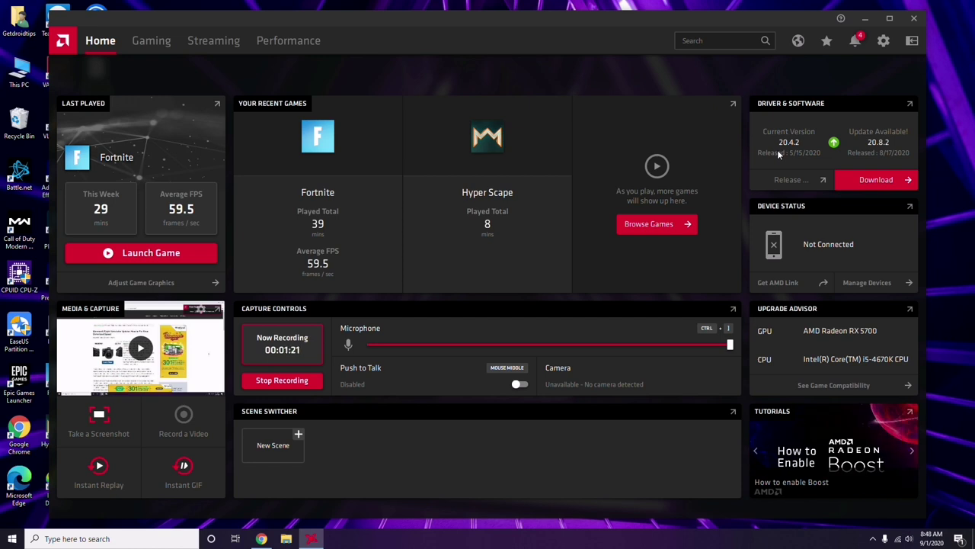
{"action": "left_click", "coordinate": [915, 19]}
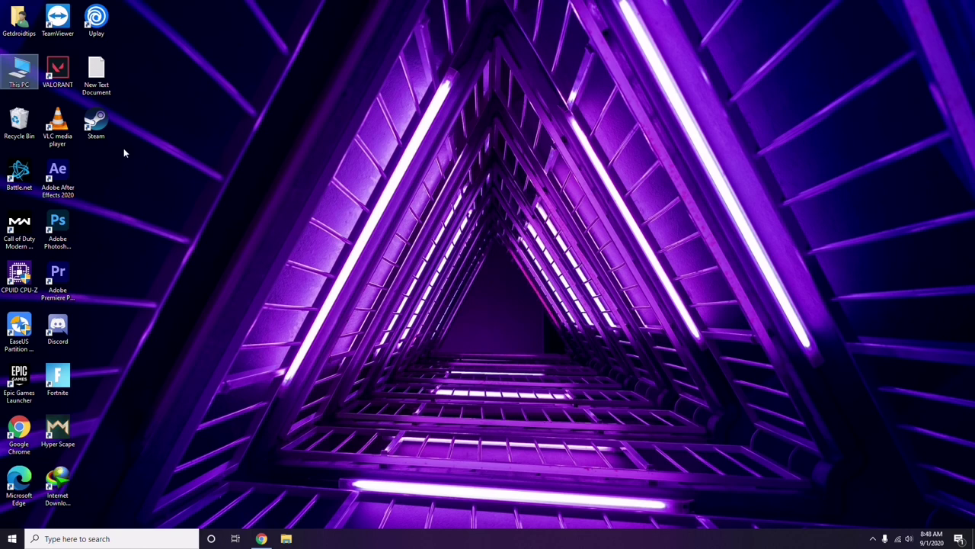
{"action": "right_click", "coordinate": [206, 133]}
{"action": "left_click", "coordinate": [225, 178]}
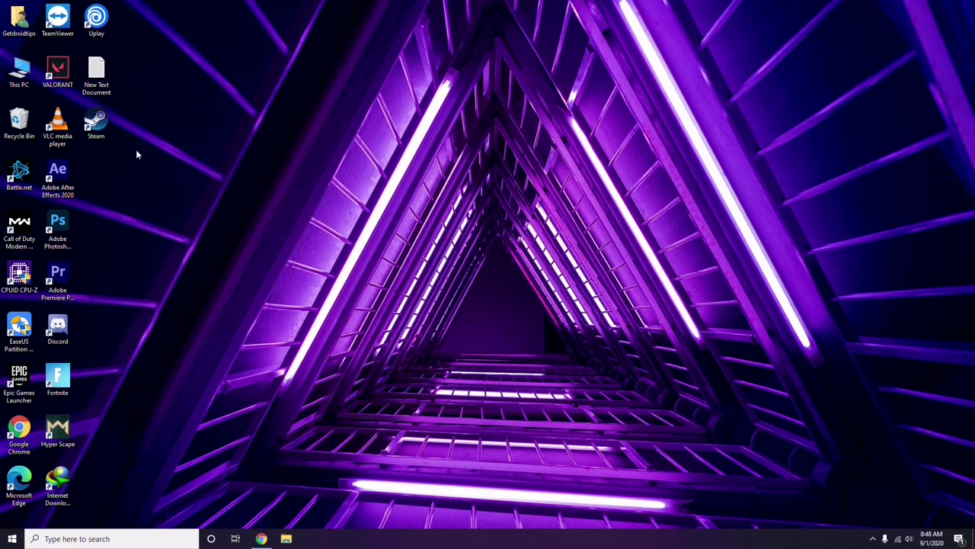
Launch Steam, turn off the Steam Overlay while in-game in its settings, save the change, and close the Steam window.
{"action": "double_click", "coordinate": [97, 129]}
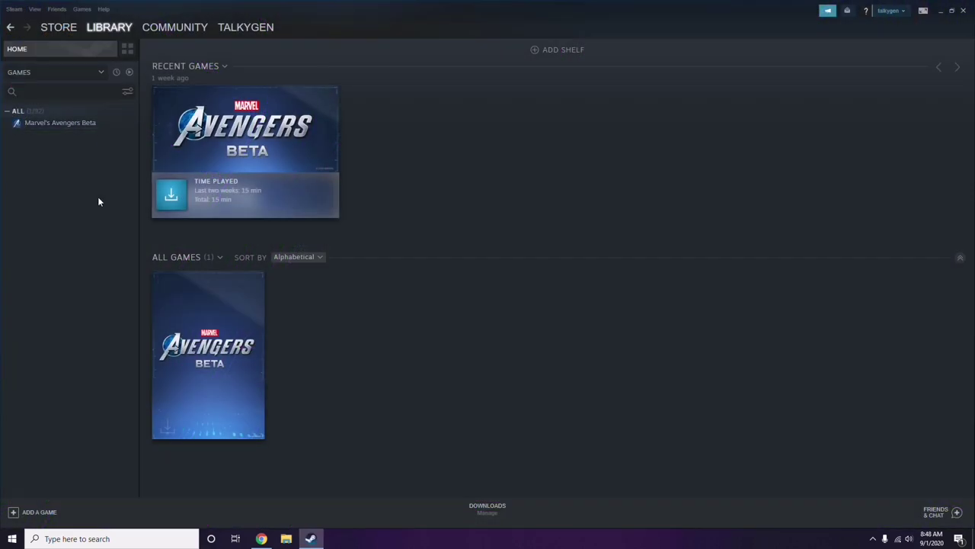
{"action": "left_click", "coordinate": [13, 10]}
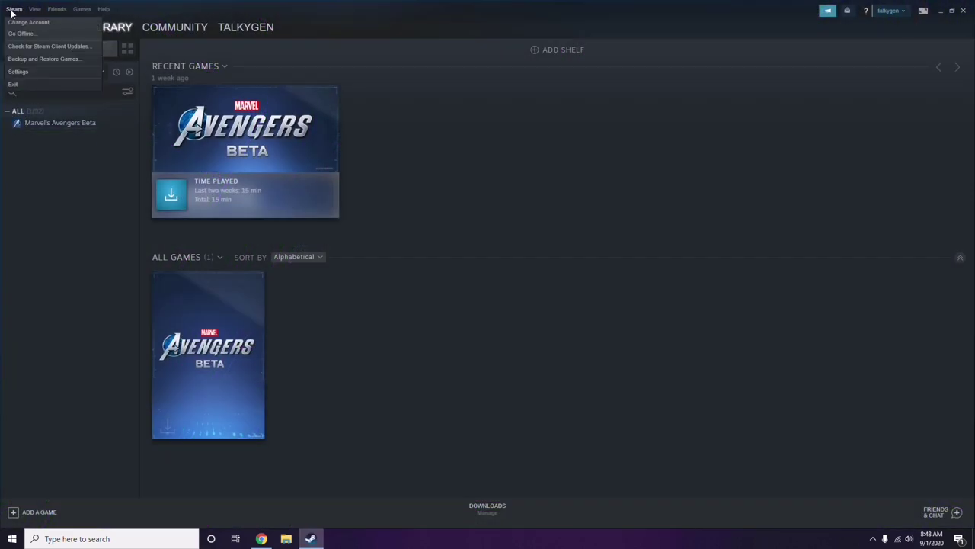
{"action": "left_click", "coordinate": [32, 71]}
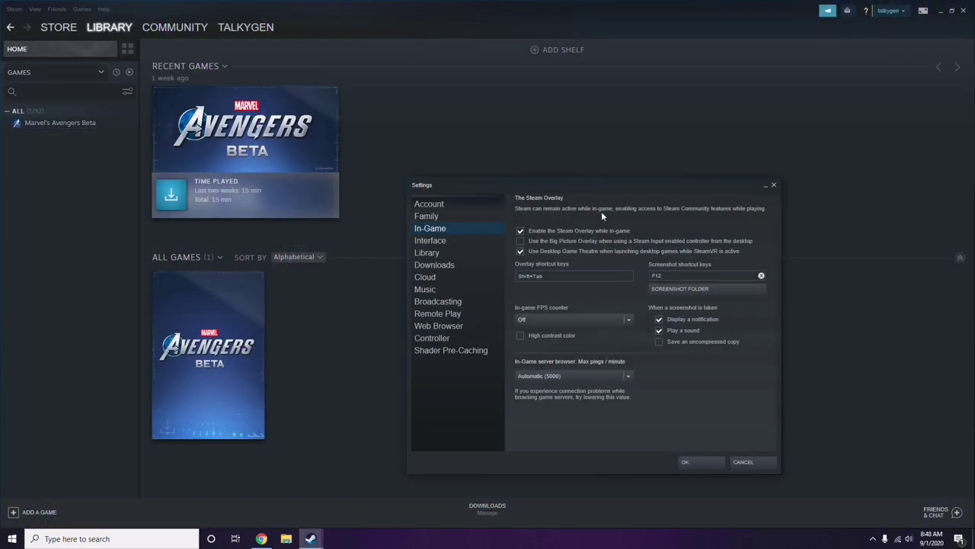
{"action": "left_click_drag", "start_coordinate": [591, 191], "coordinate": [541, 113]}
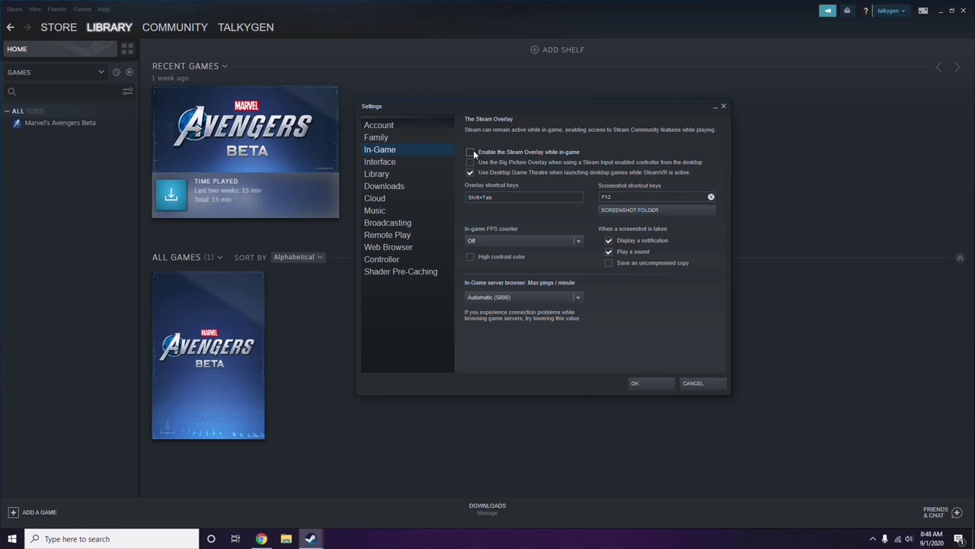
{"action": "left_click", "coordinate": [641, 382]}
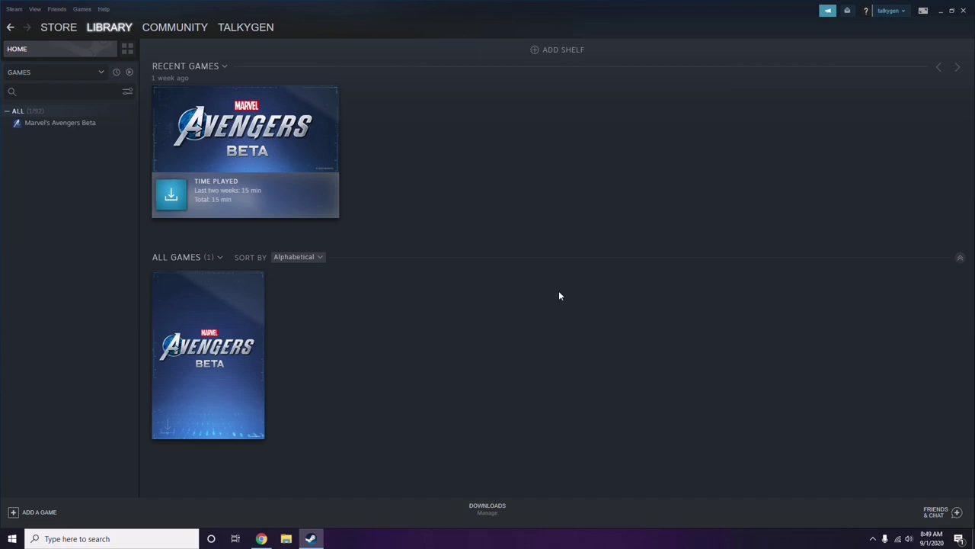
{"action": "left_click", "coordinate": [964, 10]}
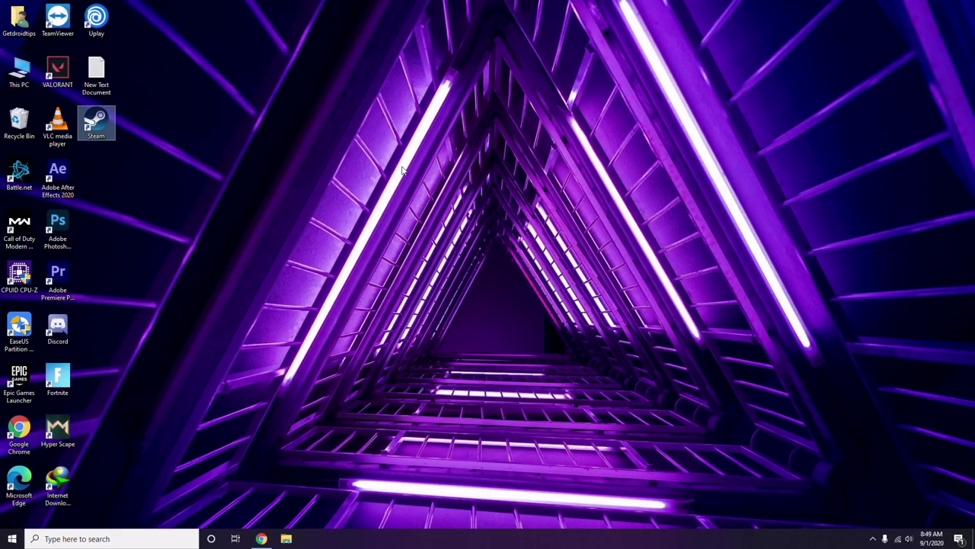
{"action": "right_click", "coordinate": [397, 162]}
{"action": "left_click", "coordinate": [422, 208]}
Launch Discord and turn off the OpenH264 Video Codec provided by Cisco Systems in its Voice & Video settings.
{"action": "double_click", "coordinate": [67, 328]}
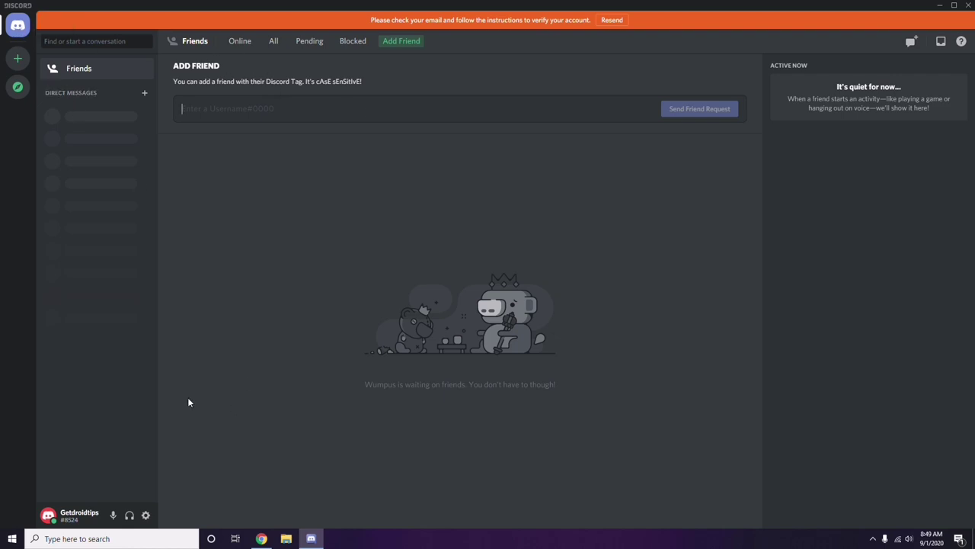
{"action": "left_click", "coordinate": [146, 516]}
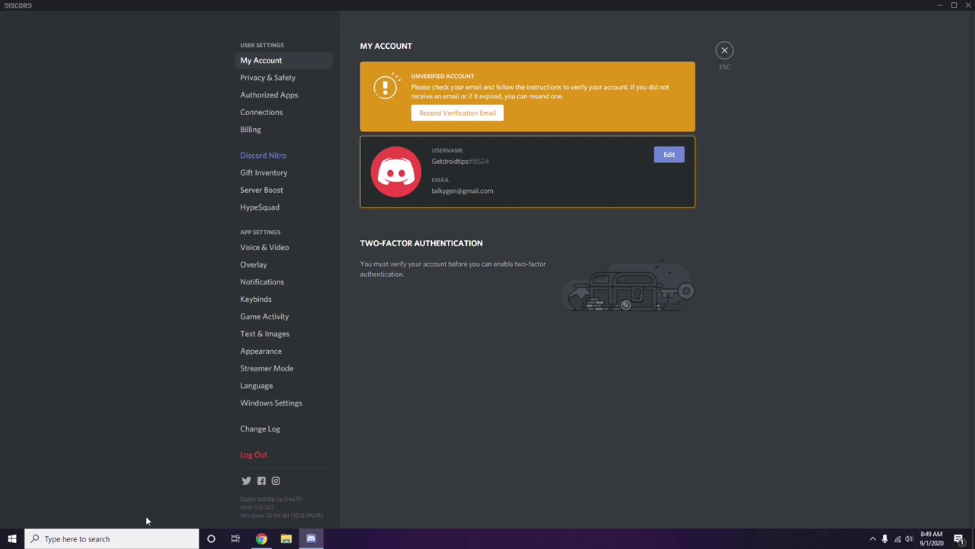
{"action": "left_click", "coordinate": [259, 247]}
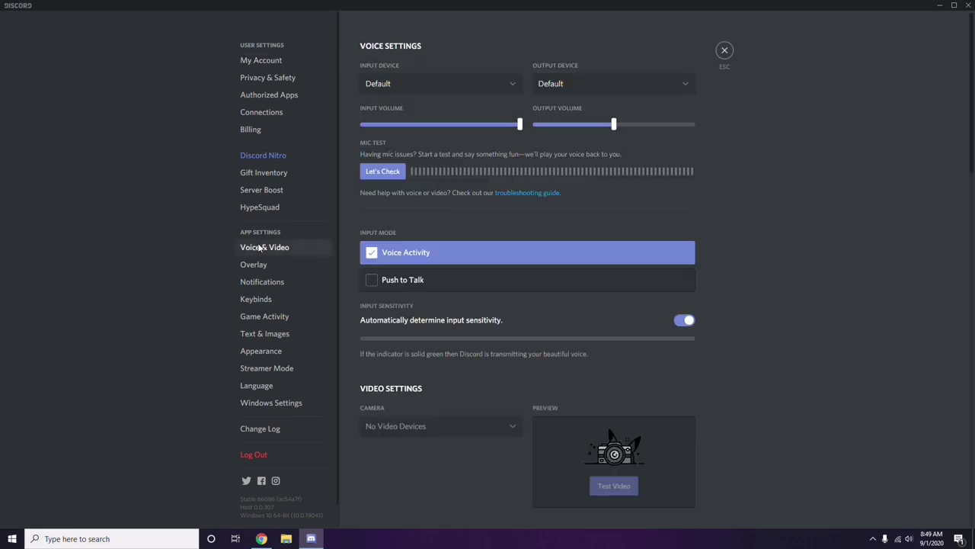
{"action": "scroll", "coordinate": [744, 248], "scroll_direction": "down", "scroll_amount": 5}
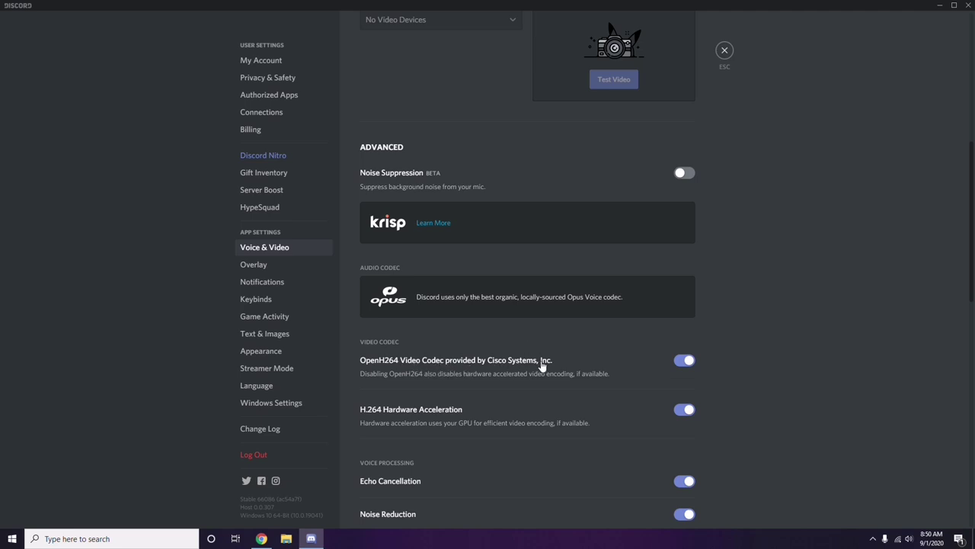
{"action": "left_click", "coordinate": [681, 362]}
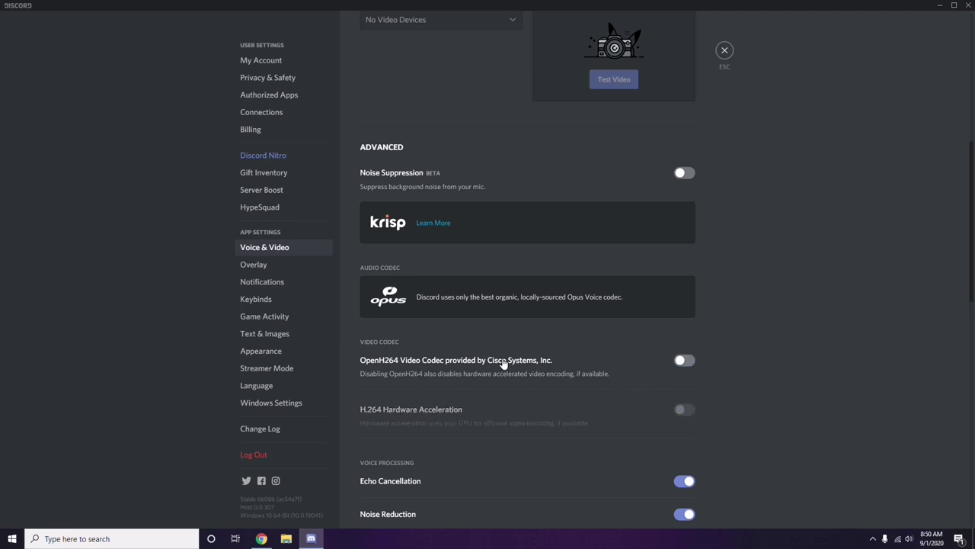
{"action": "scroll", "coordinate": [503, 363], "scroll_direction": "down", "scroll_amount": 3}
{"action": "scroll", "coordinate": [503, 364], "scroll_direction": "down", "scroll_amount": 2}
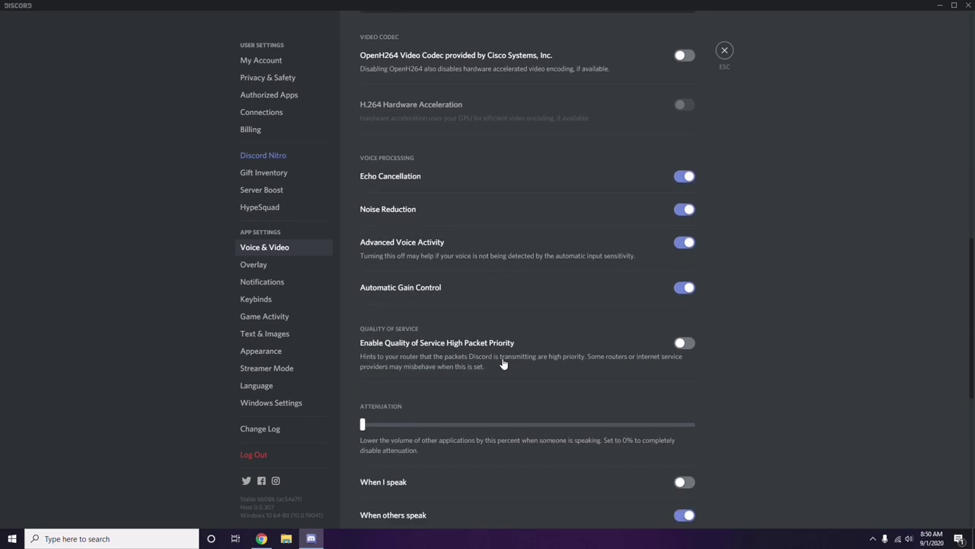
{"action": "scroll", "coordinate": [503, 364], "scroll_direction": "up", "scroll_amount": 1}
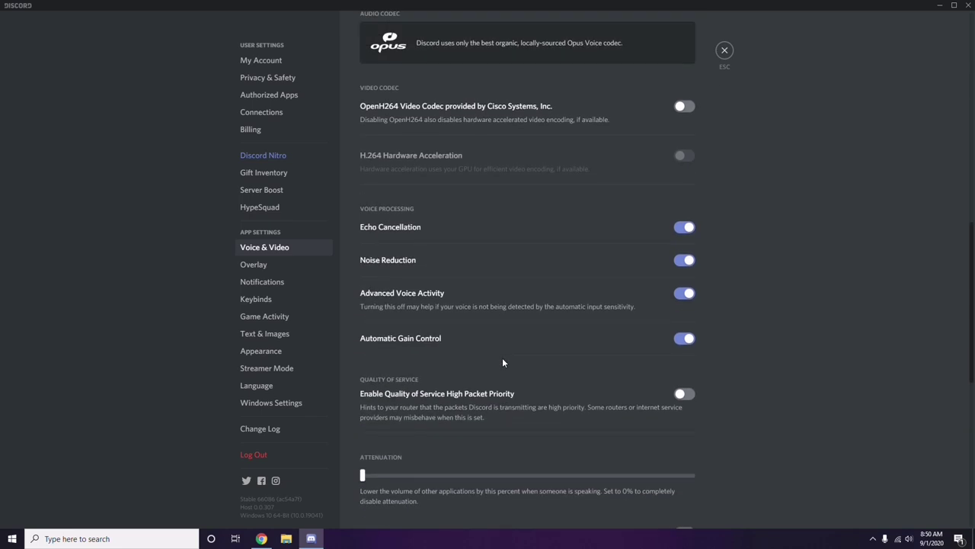
Turn off Discord's in-game overlay in the Overlay settings.
{"action": "left_click", "coordinate": [253, 265]}
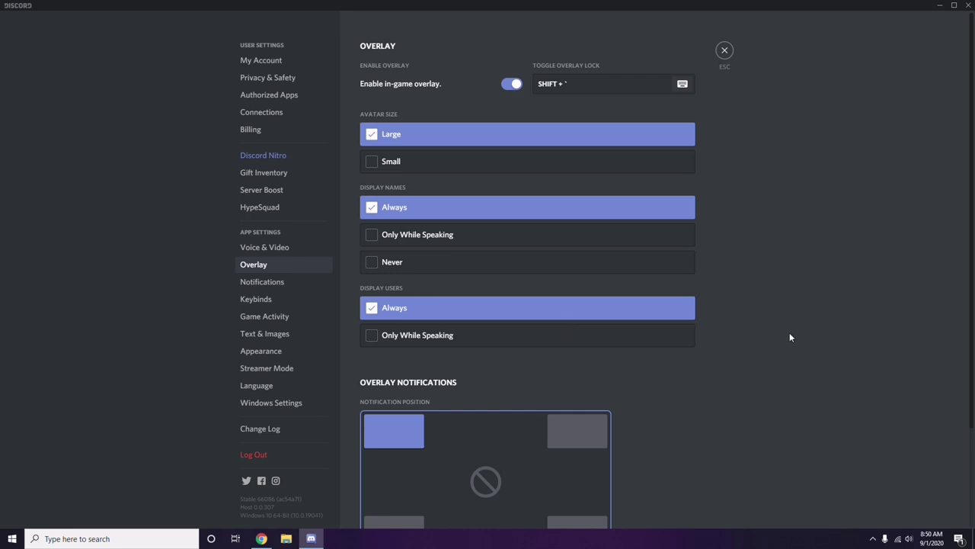
{"action": "scroll", "coordinate": [756, 271], "scroll_direction": "down", "scroll_amount": 1}
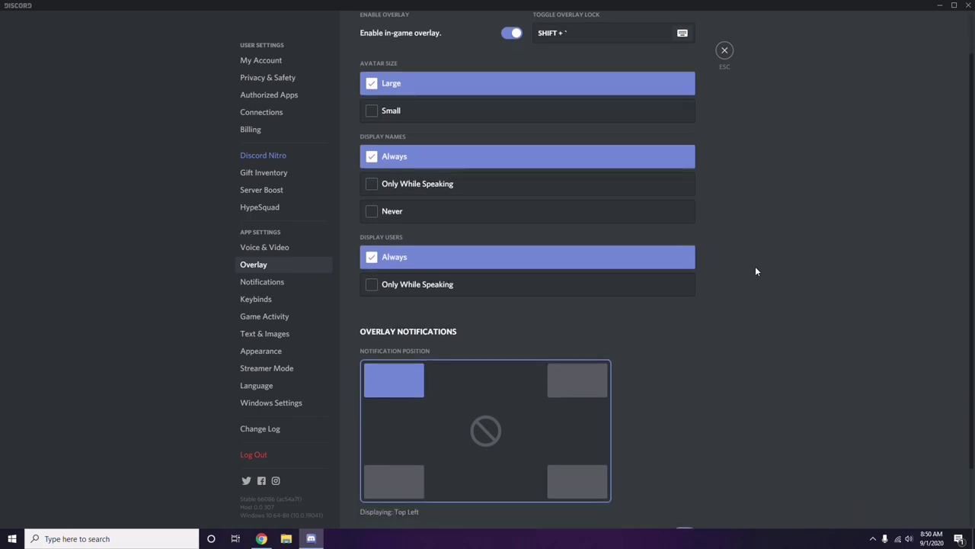
{"action": "scroll", "coordinate": [756, 271], "scroll_direction": "up", "scroll_amount": 1}
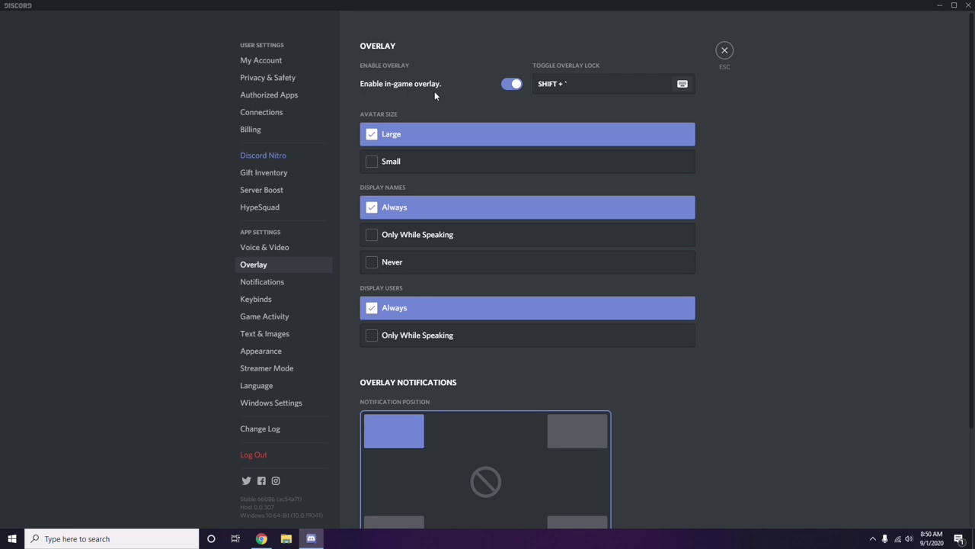
{"action": "left_click", "coordinate": [508, 85]}
Turn off Hardware Acceleration in Discord's Appearance settings, accept the relaunch, and minimize Discord.
{"action": "left_click", "coordinate": [266, 353]}
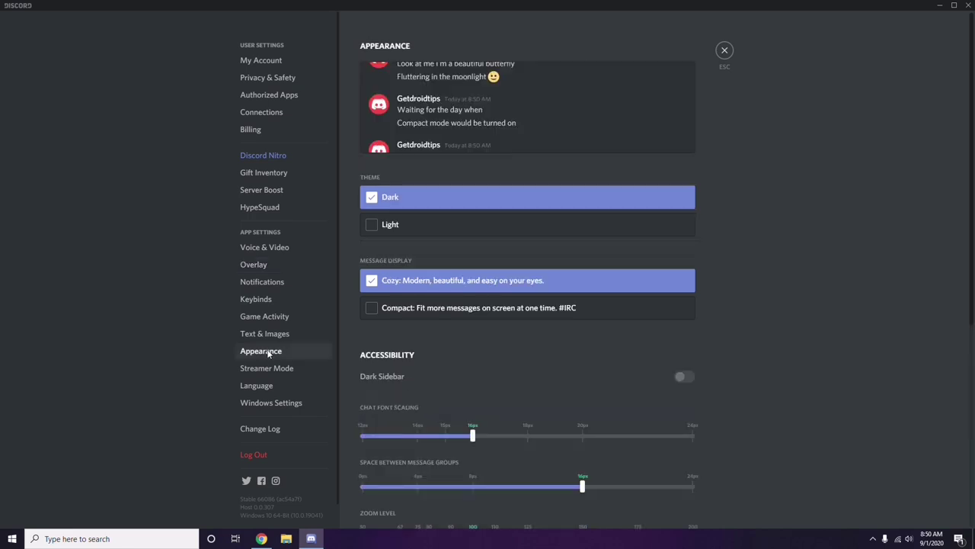
{"action": "scroll", "coordinate": [760, 297], "scroll_direction": "down", "scroll_amount": 5}
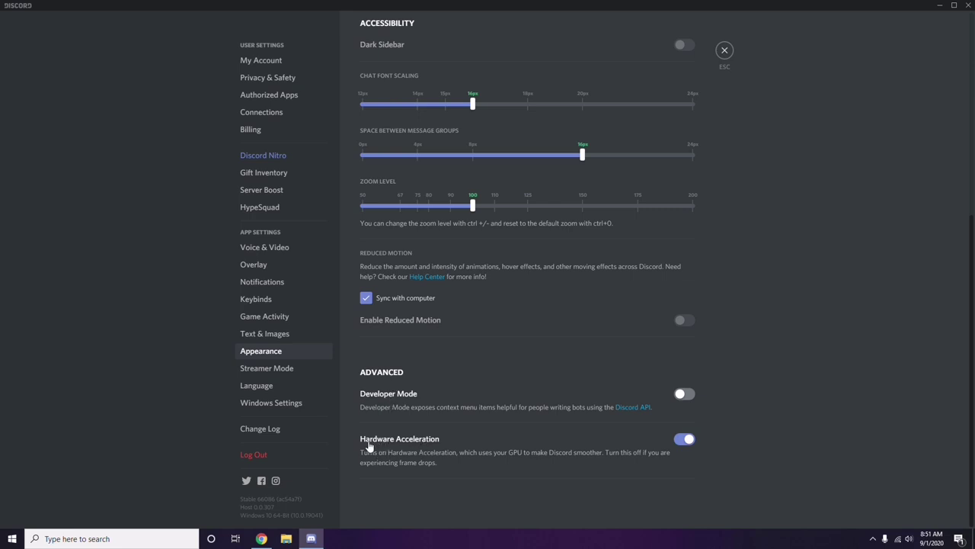
{"action": "left_click", "coordinate": [684, 439]}
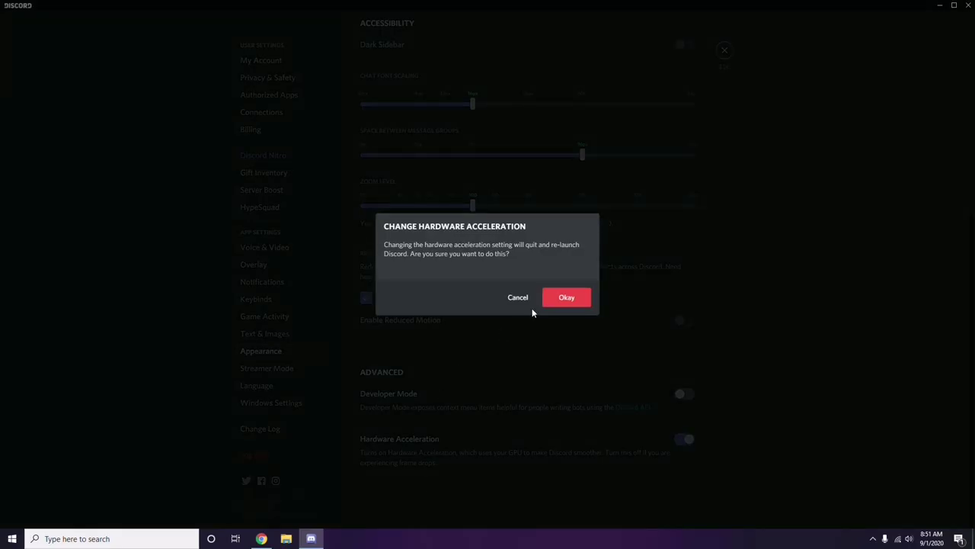
{"action": "left_click", "coordinate": [562, 299]}
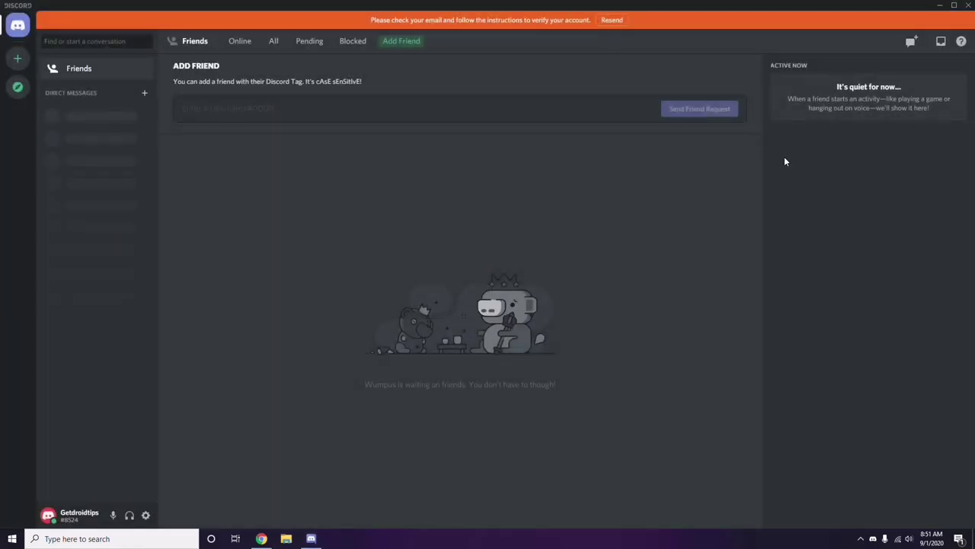
{"action": "left_click", "coordinate": [941, 6]}
{"action": "right_click", "coordinate": [387, 130]}
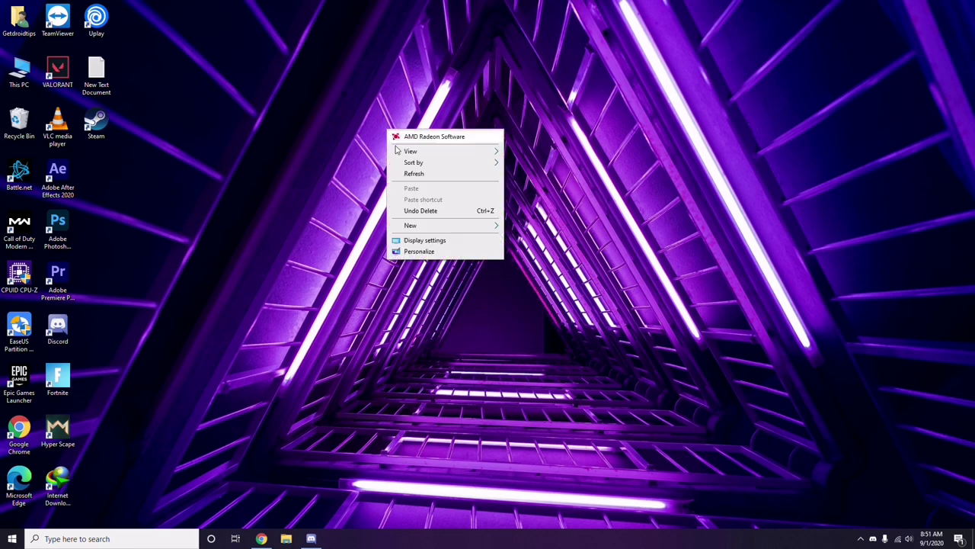
{"action": "left_click", "coordinate": [411, 175]}
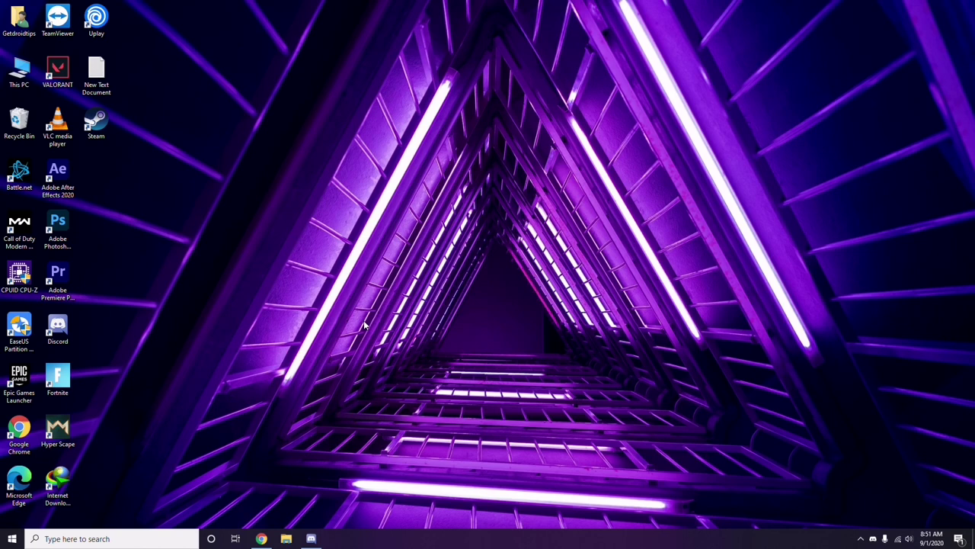
Open the Windows Update settings to check the system's update status, close them, and refresh the desktop.
{"action": "left_click", "coordinate": [79, 538]}
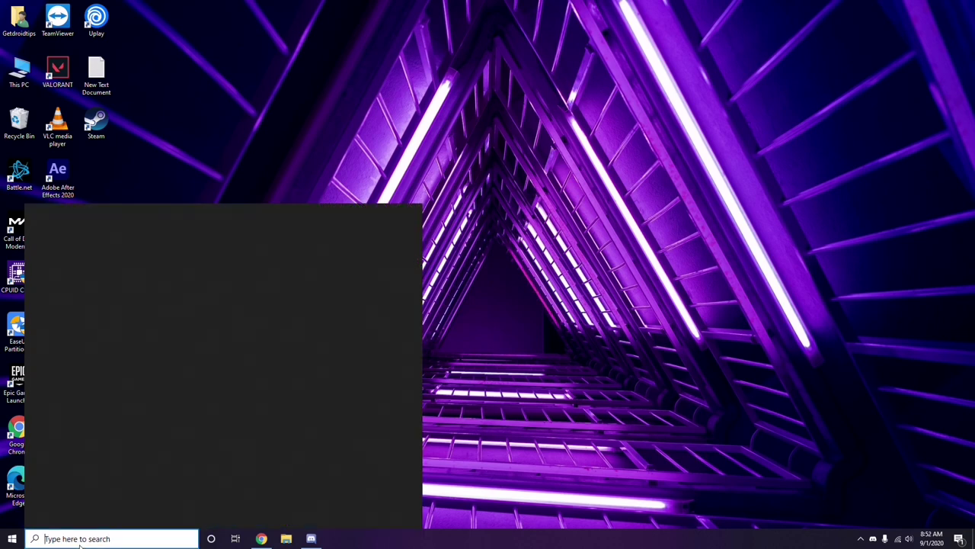
{"action": "type", "text": "win"}
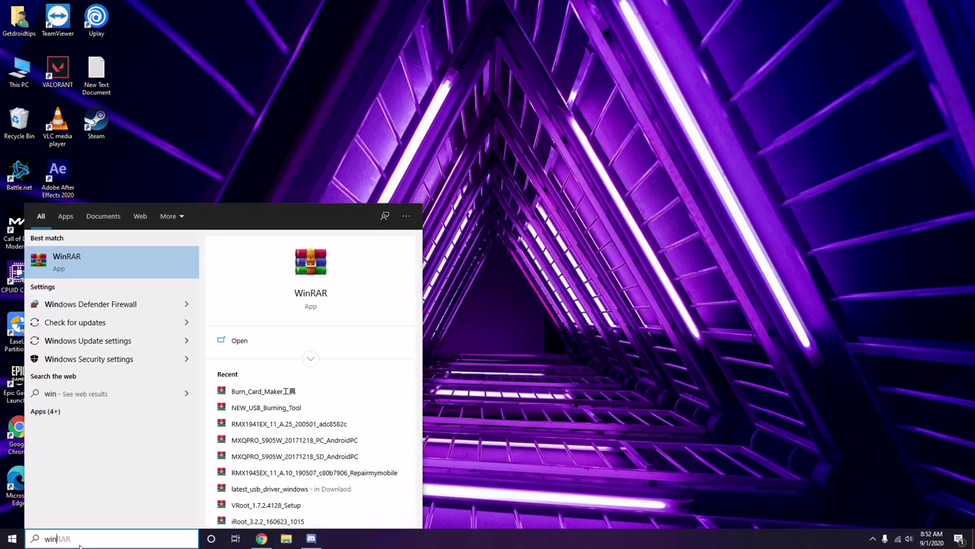
{"action": "type", "text": "dows"}
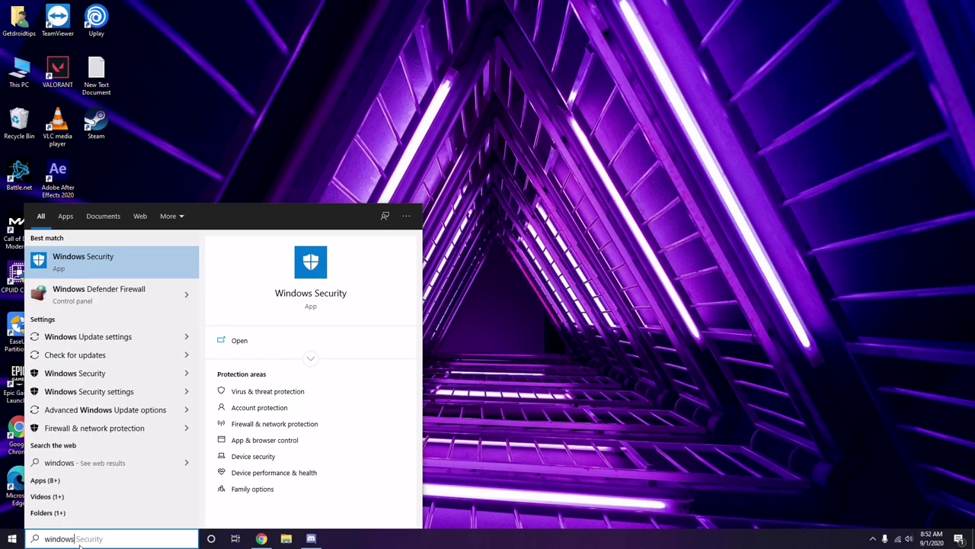
{"action": "left_click", "coordinate": [120, 336]}
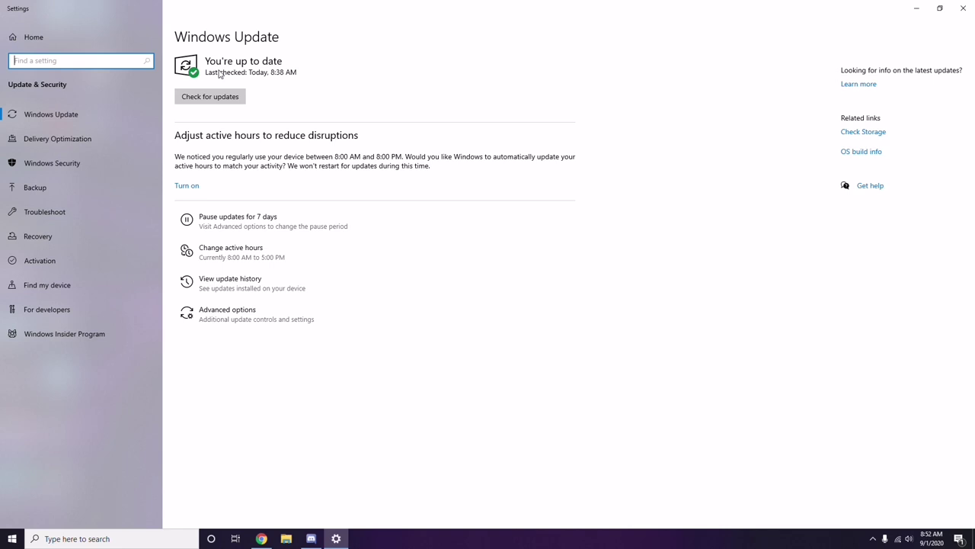
{"action": "left_click", "coordinate": [963, 9]}
{"action": "right_click", "coordinate": [410, 86]}
{"action": "left_click", "coordinate": [423, 132]}
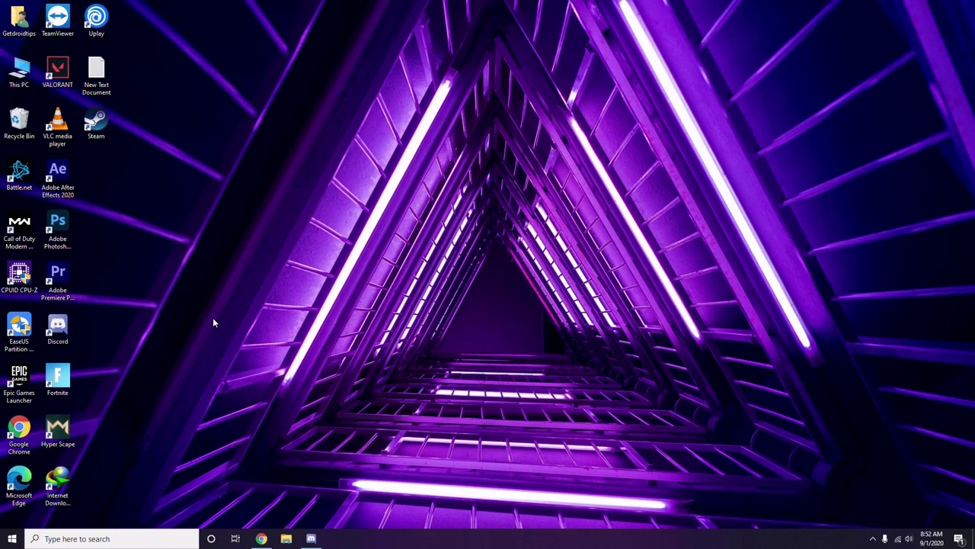
Open the update history under Update & Security in Windows Settings and bring up the list of installed updates.
{"action": "left_click", "coordinate": [57, 539]}
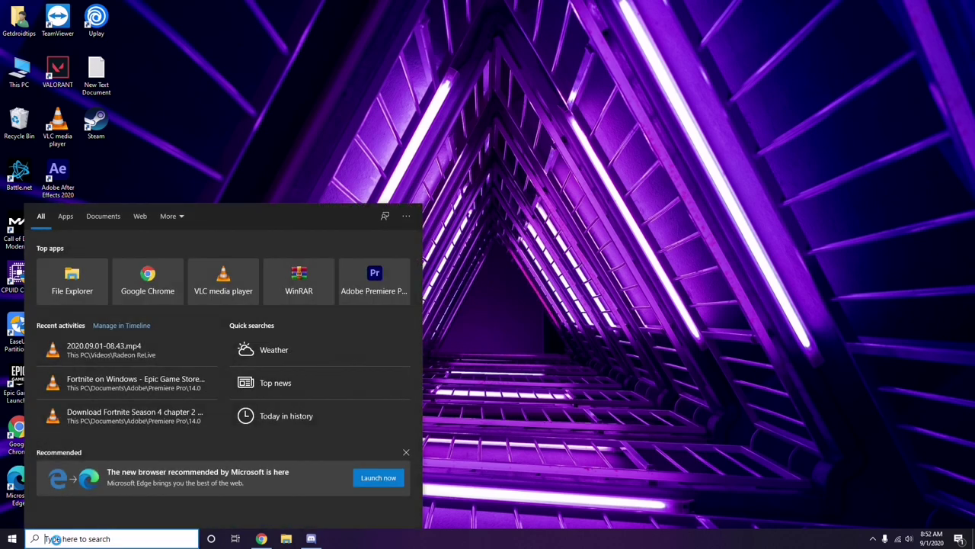
{"action": "type", "text": "settings"}
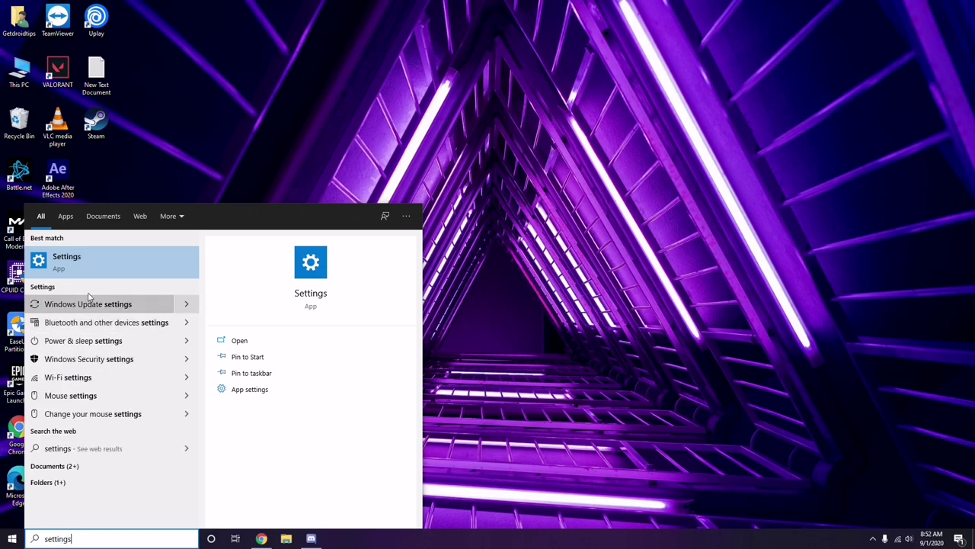
{"action": "left_click", "coordinate": [107, 262]}
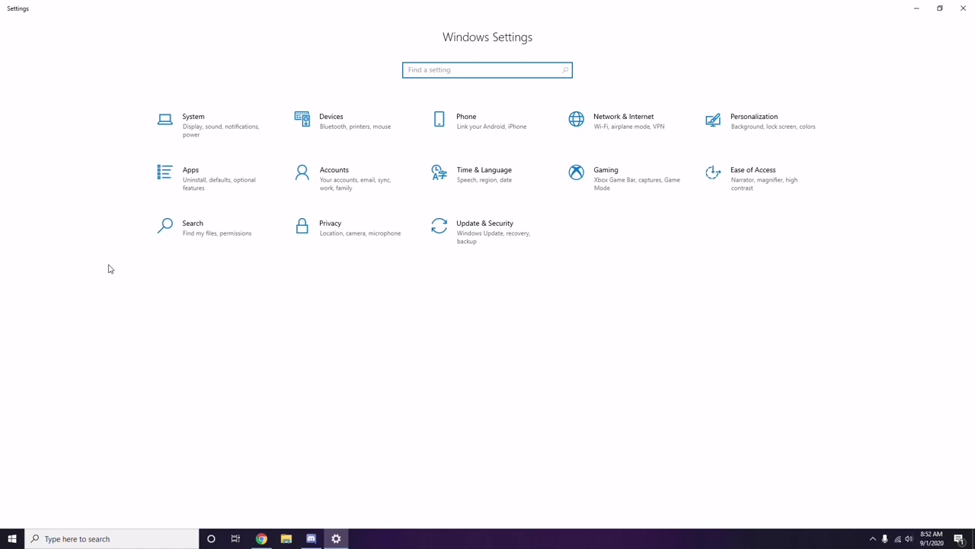
{"action": "left_click", "coordinate": [487, 241]}
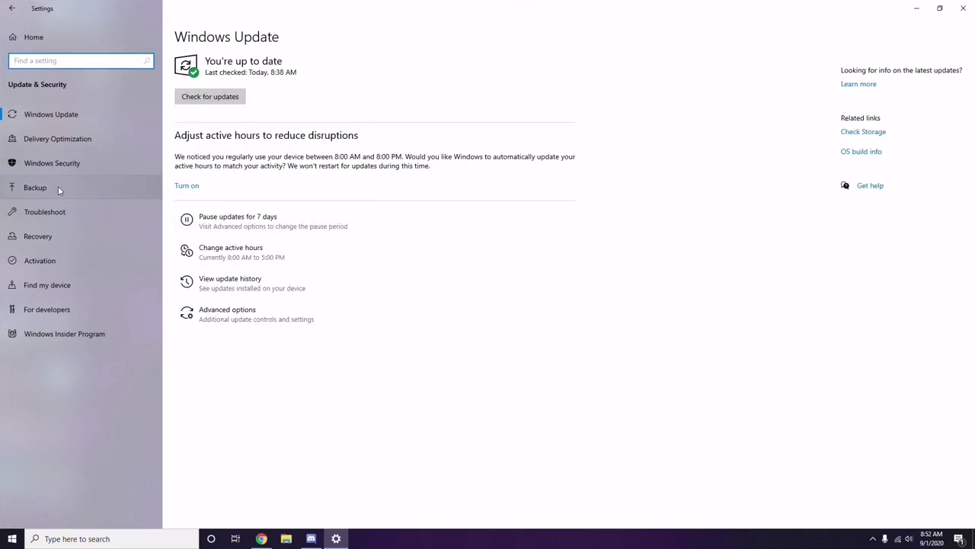
{"action": "left_click", "coordinate": [233, 283]}
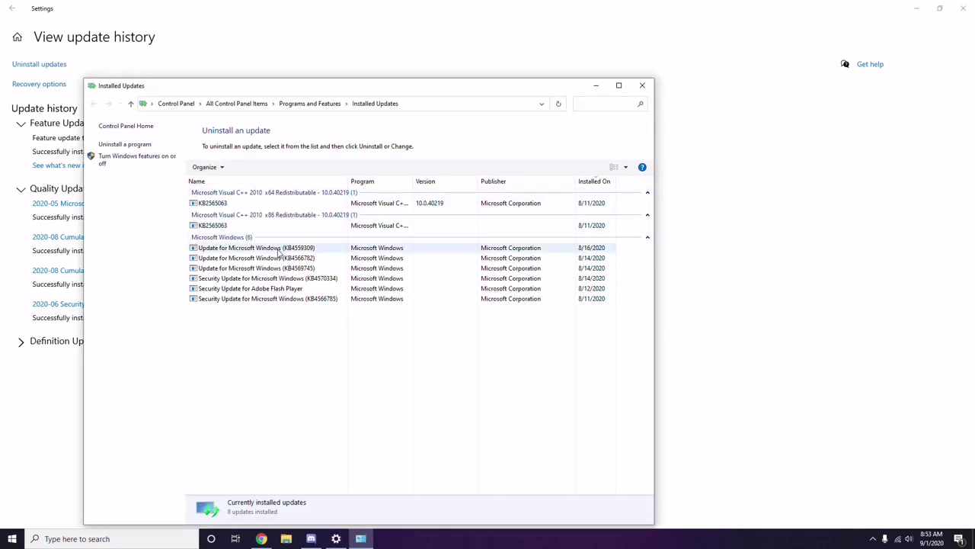
Show the Uninstall option for the Visual C++ 2010 x64 update KB2565063, dismiss it, and close Settings and Installed Updates.
{"action": "right_click", "coordinate": [223, 206]}
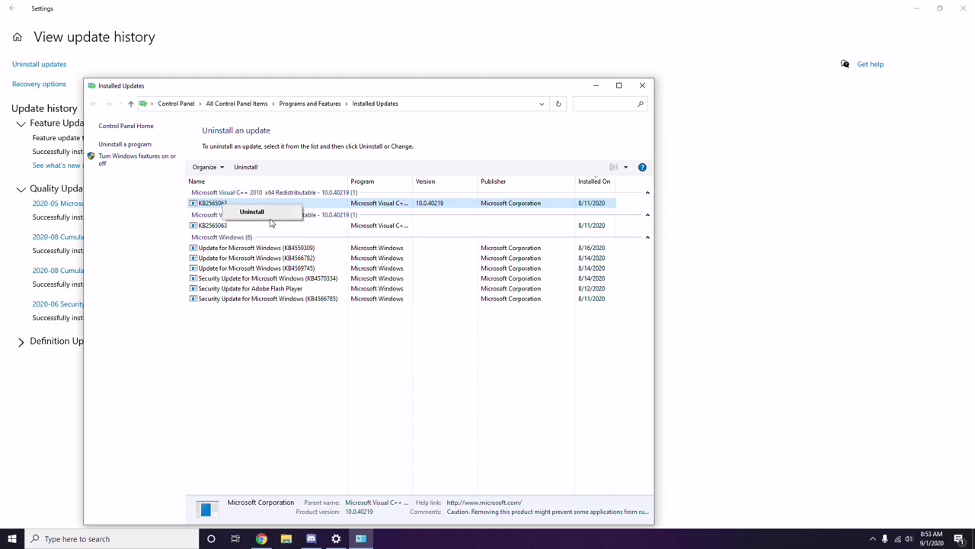
{"action": "left_click", "coordinate": [668, 199]}
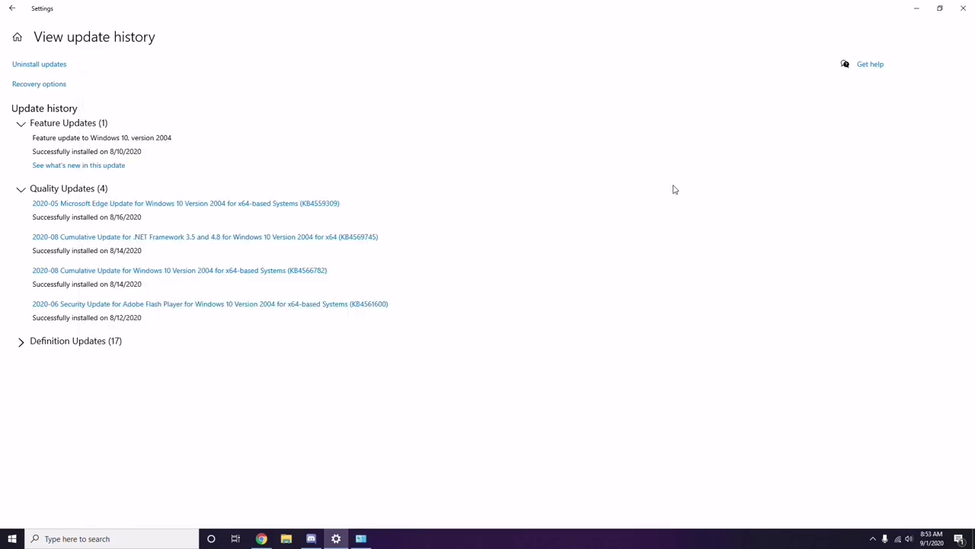
{"action": "left_click", "coordinate": [13, 10]}
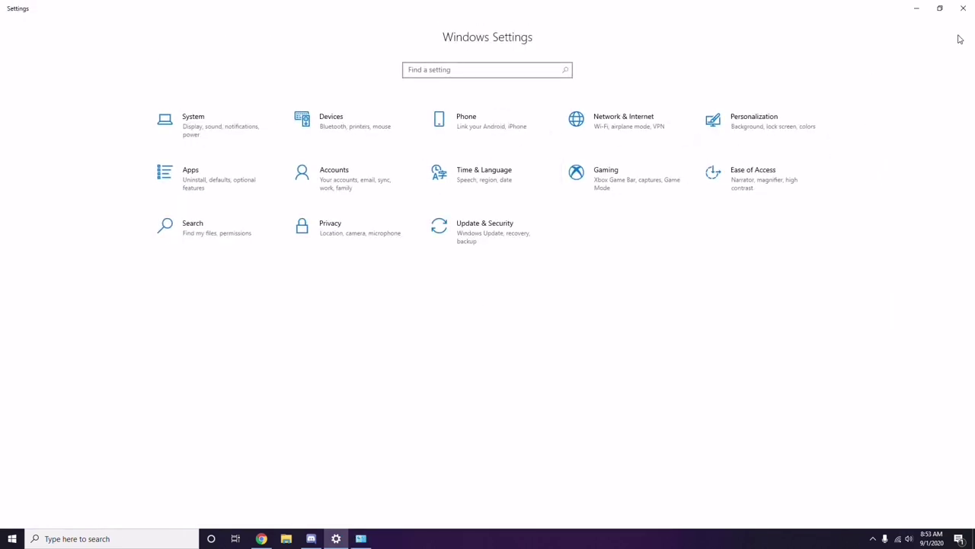
{"action": "left_click", "coordinate": [961, 11]}
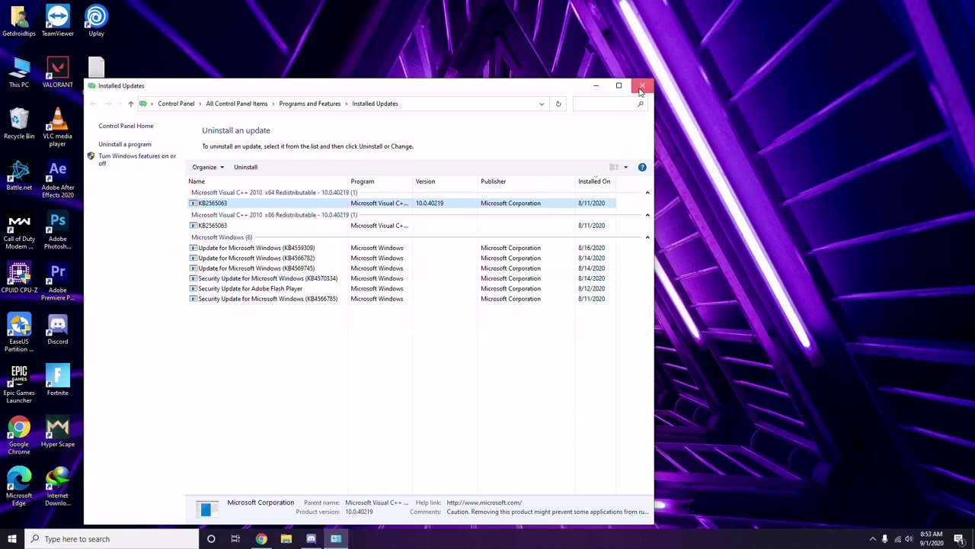
{"action": "left_click", "coordinate": [640, 88]}
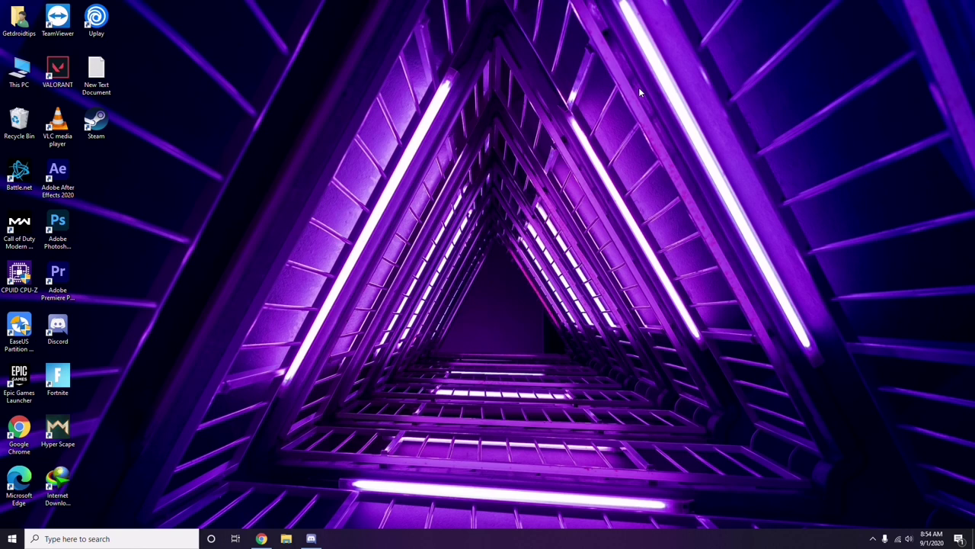
Open the user's temporary files folder by running %temp%.
{"action": "key", "text": "super+r"}
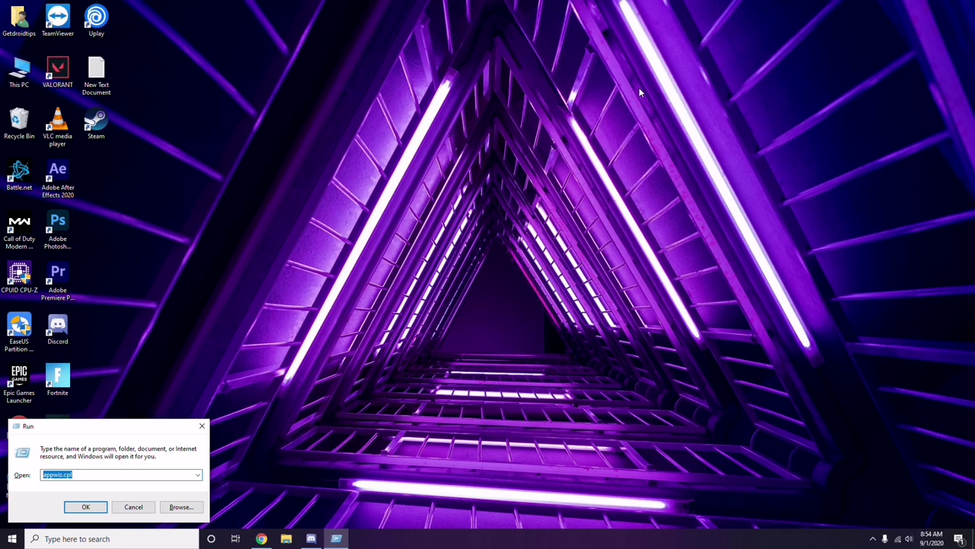
{"action": "key", "text": "BackSpace"}
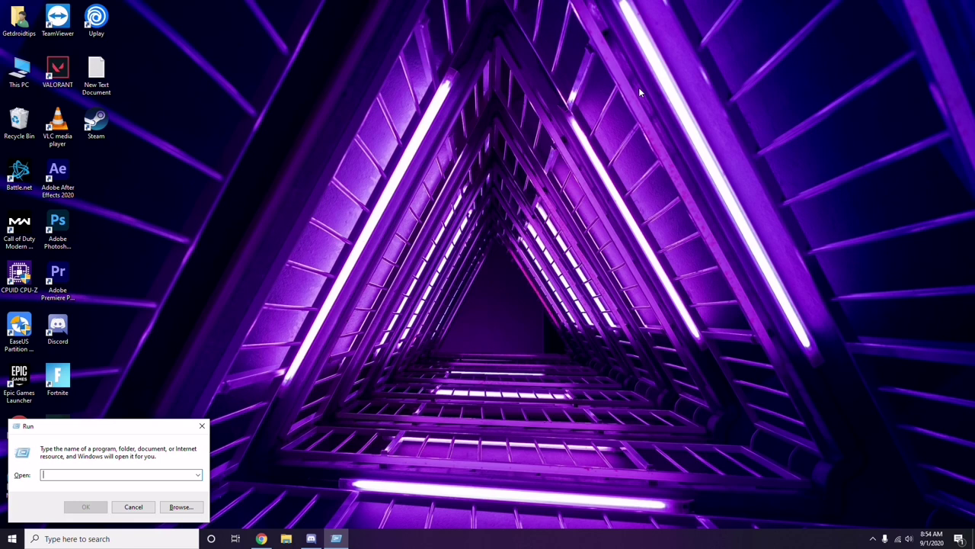
{"action": "type", "text": "%t"}
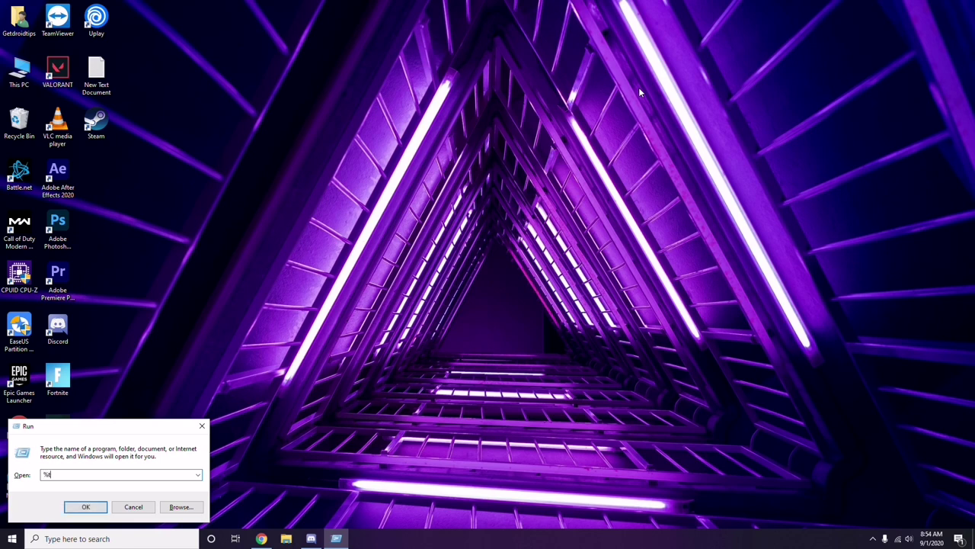
{"action": "type", "text": "emp%"}
{"action": "left_click", "coordinate": [94, 506]}
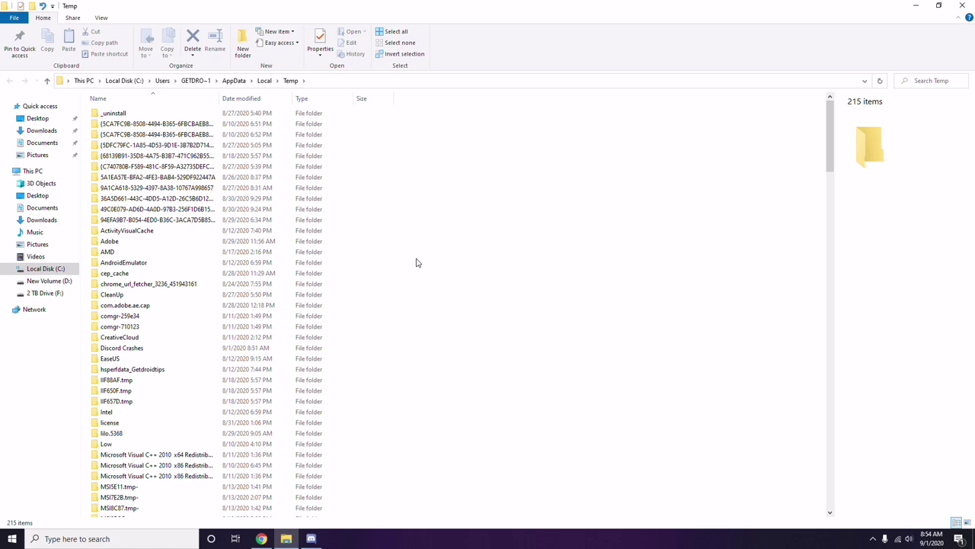
Select all items in the Temp folder, clear the selection, close the folder, and refresh the desktop.
{"action": "key", "text": "ctrl+a"}
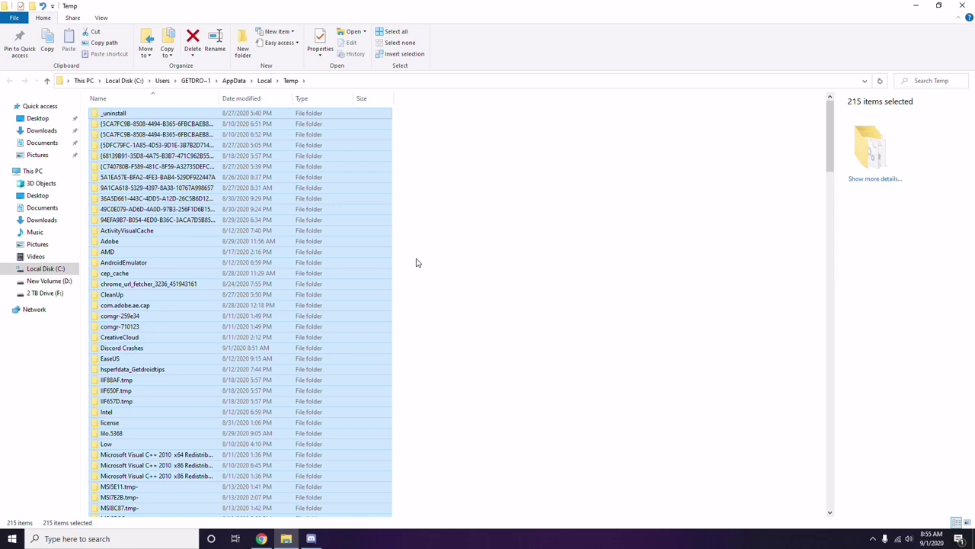
{"action": "left_click", "coordinate": [470, 260]}
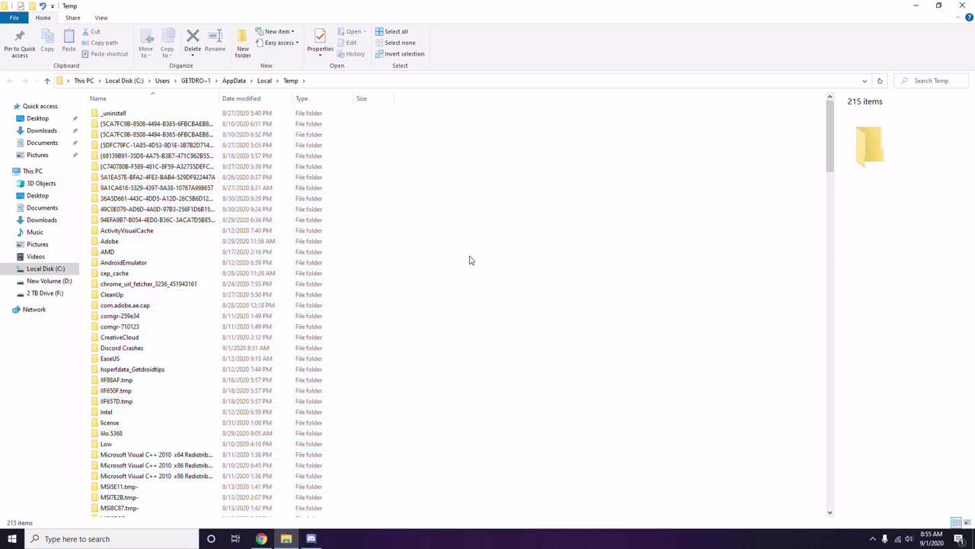
{"action": "left_click", "coordinate": [963, 6]}
{"action": "right_click", "coordinate": [375, 152]}
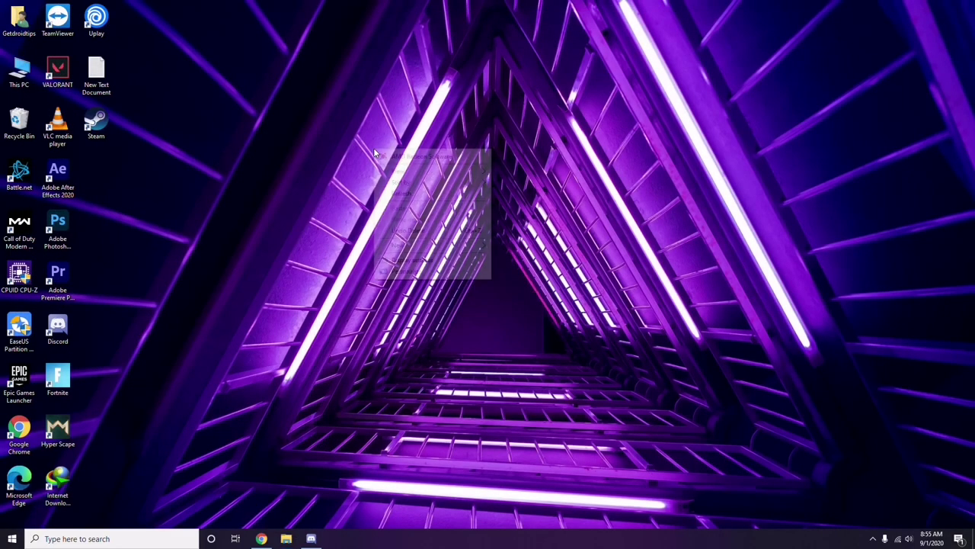
{"action": "left_click", "coordinate": [405, 195]}
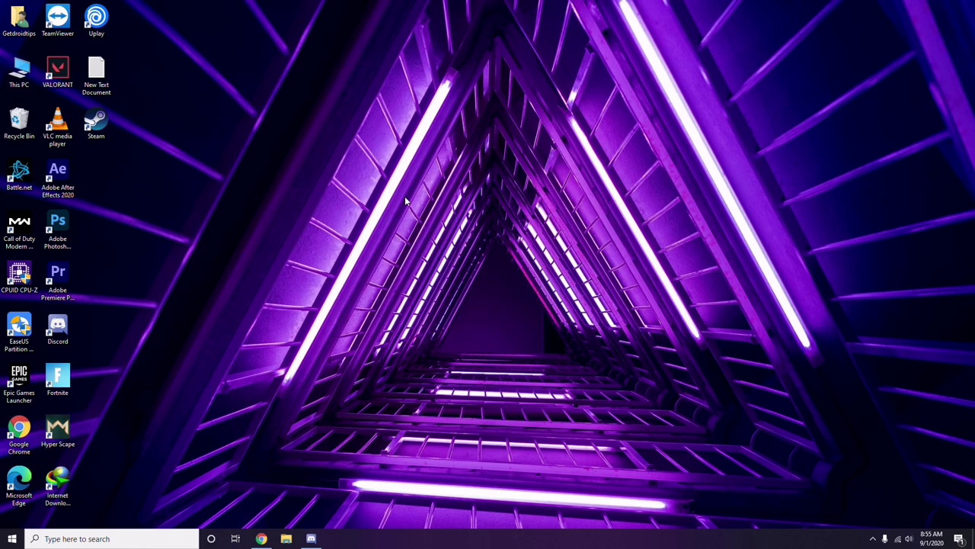
Open AMD Radeon Software to examine its Home overview and driver update status, and close it.
{"action": "left_click", "coordinate": [873, 539]}
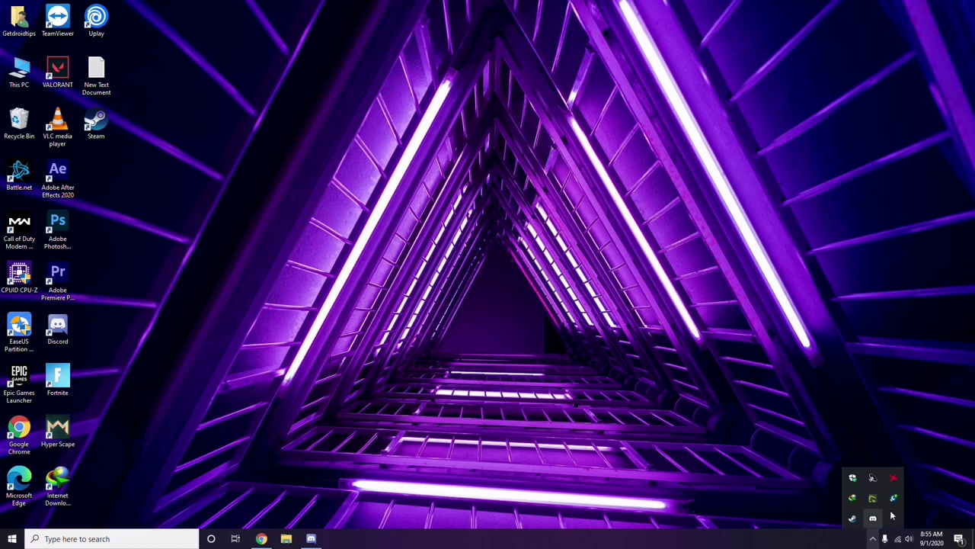
{"action": "left_click", "coordinate": [894, 478]}
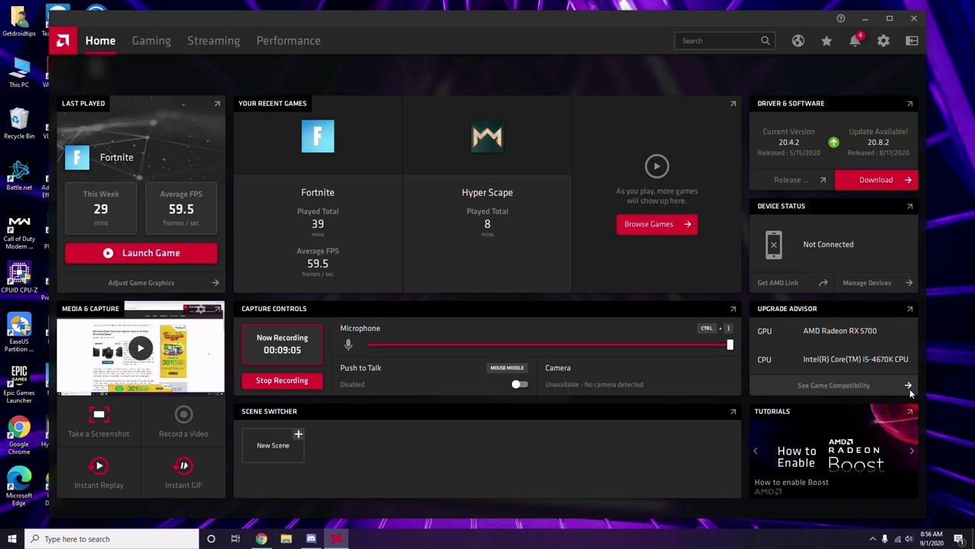
{"action": "left_click", "coordinate": [914, 18]}
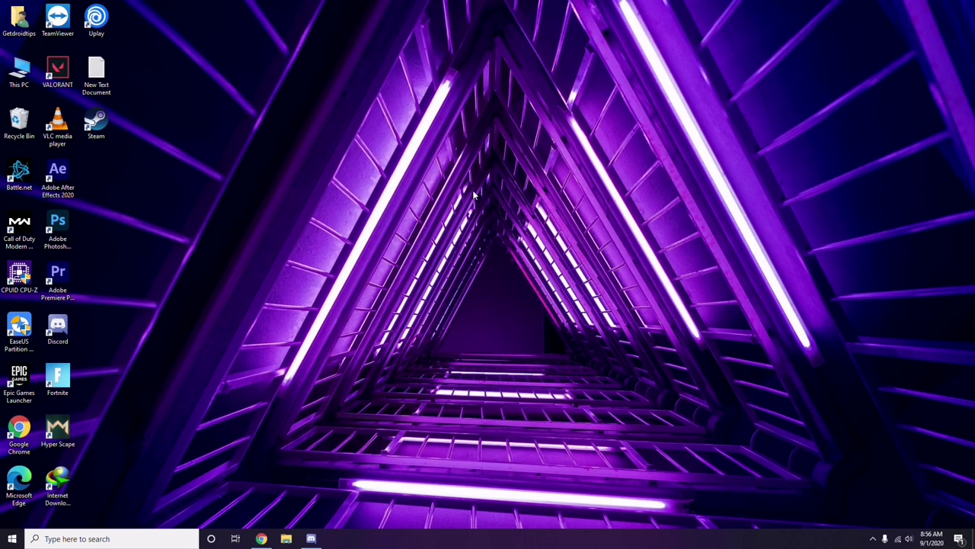
{"action": "left_click", "coordinate": [13, 540]}
{"action": "left_click", "coordinate": [440, 382]}
{"action": "right_click", "coordinate": [269, 235]}
{"action": "left_click", "coordinate": [298, 277]}
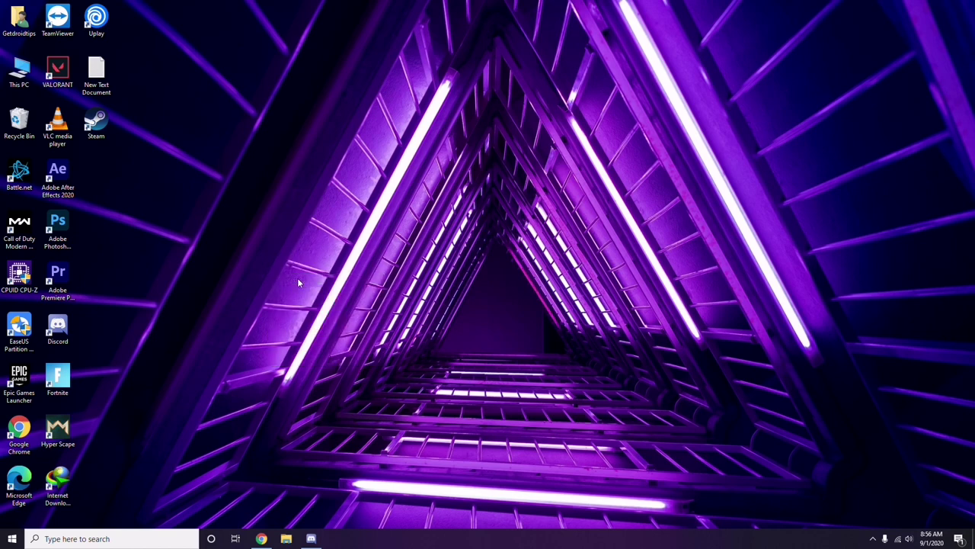